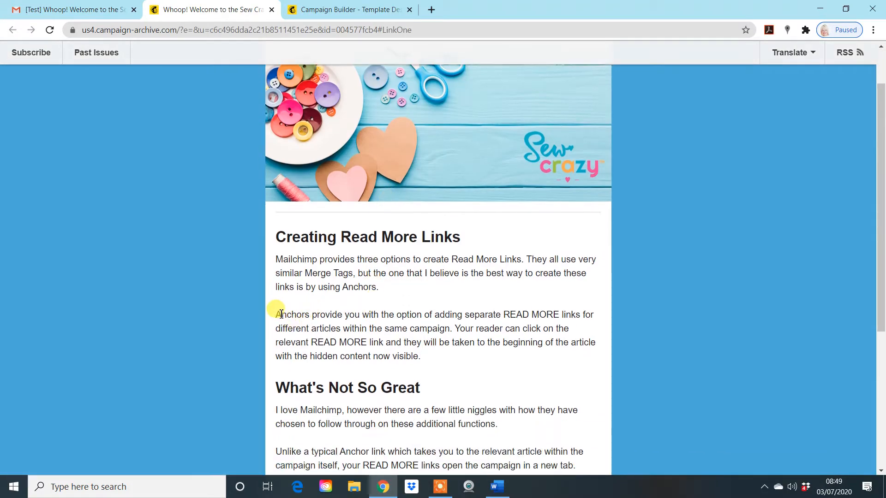
- Highlight the anchors paragraph on the archive page and return to the Gmail test email
left_click_drag(276, 311, 424, 355)
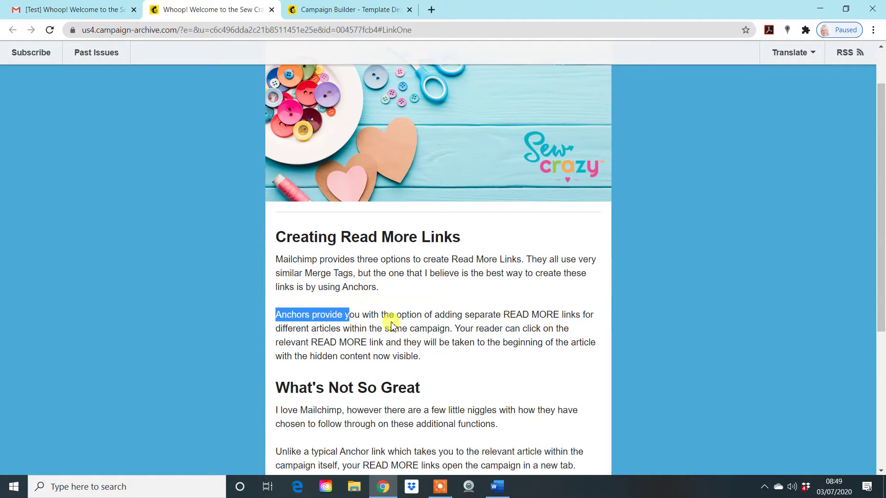
left_click(108, 10)
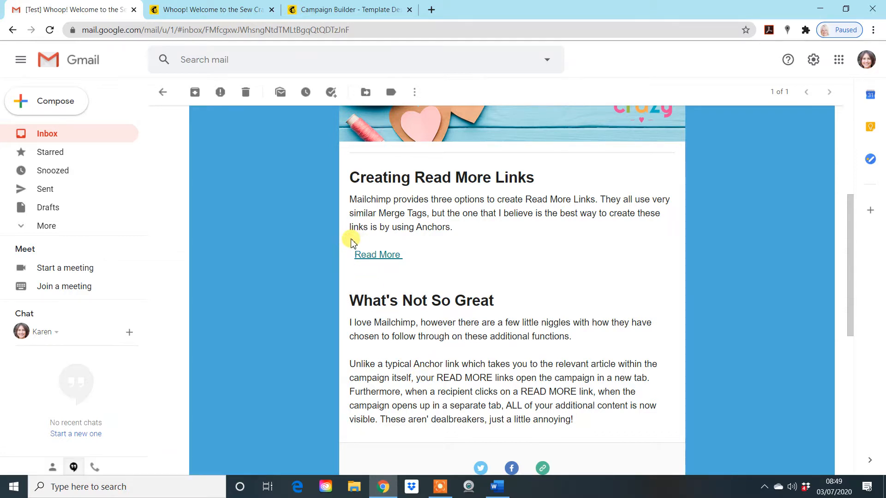
- Follow the first article's Read More link twice, closing each duplicate archive page and returning to the email
left_click(378, 255)
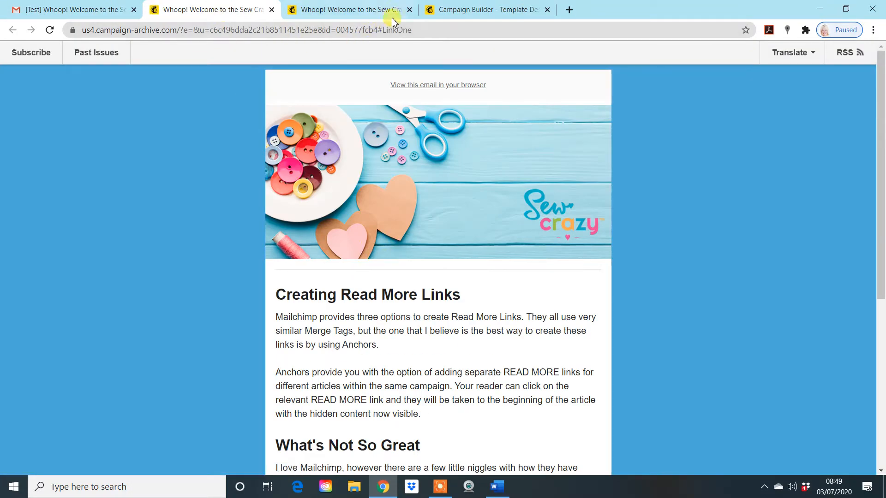
left_click(409, 9)
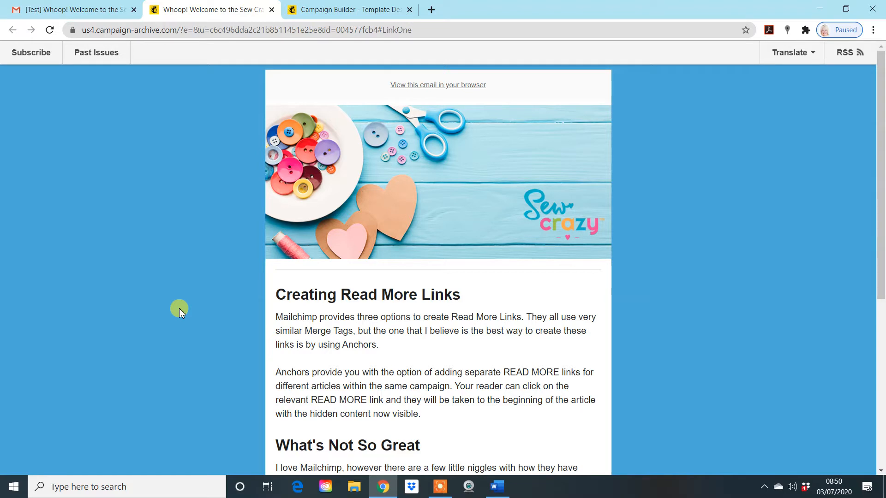
left_click(101, 10)
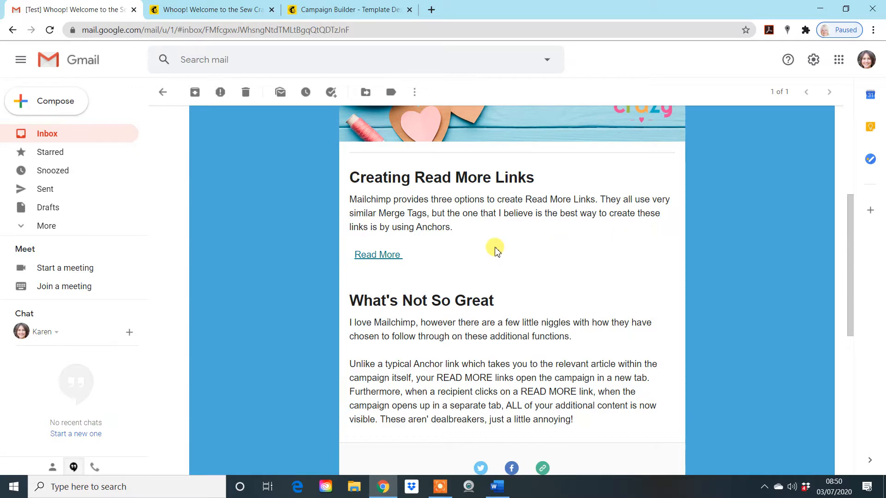
left_click(385, 255)
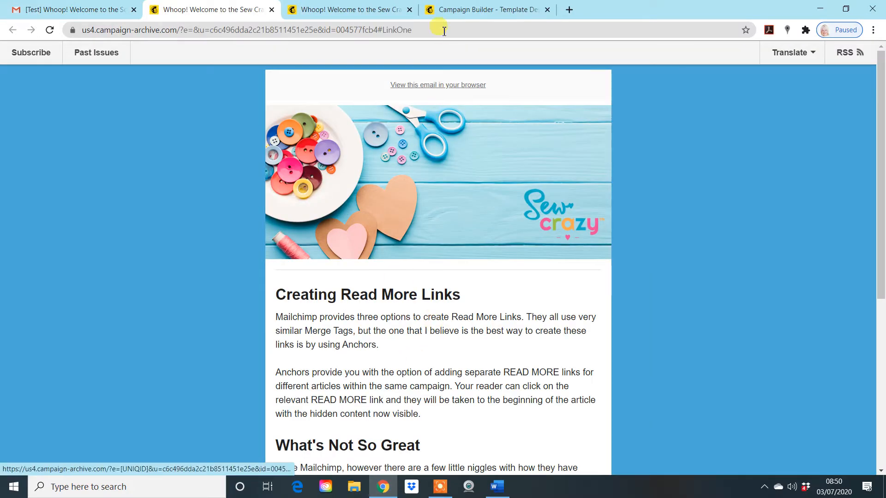
left_click(409, 10)
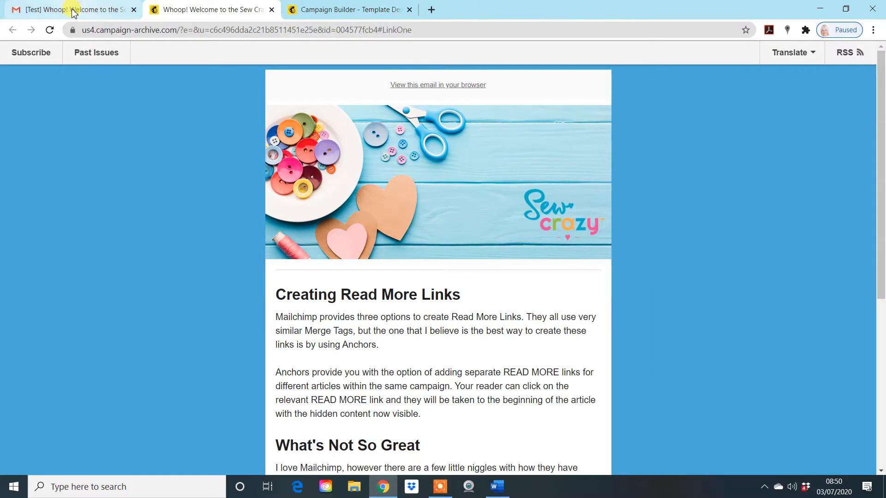
left_click(73, 11)
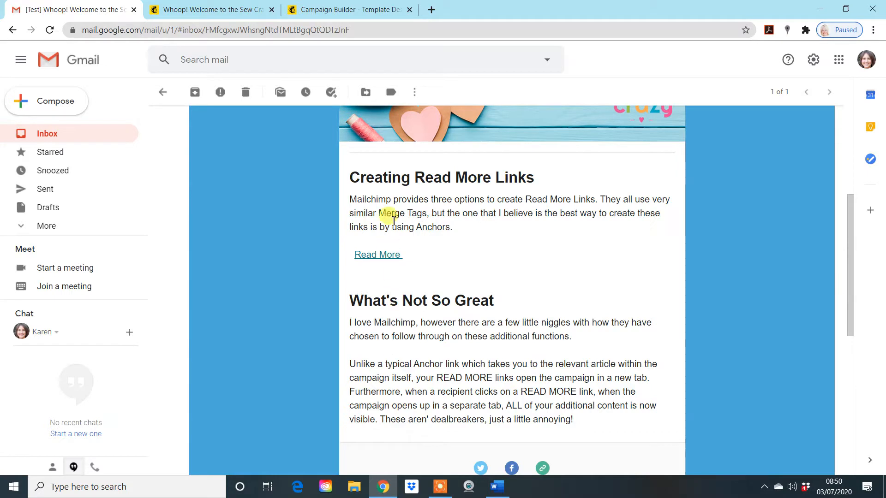
- Keep the archive page opened via Read More and go back to the test email in Gmail
left_click(390, 256)
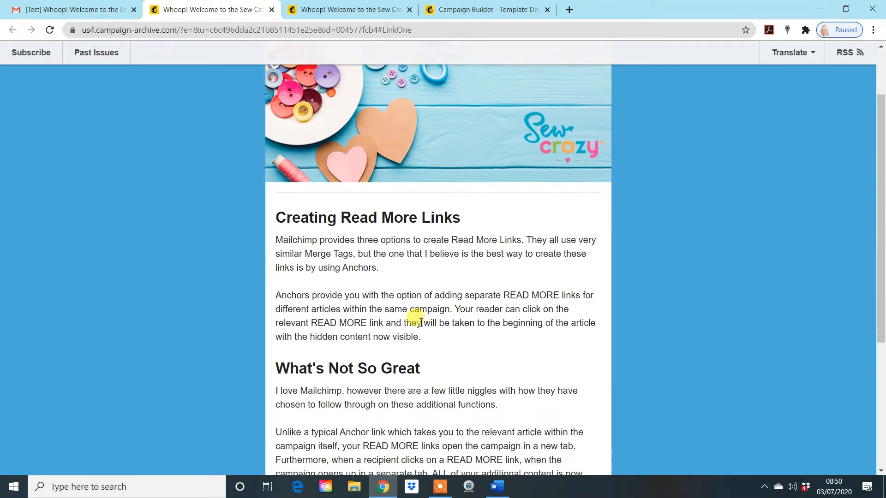
scroll(419, 320, "down", 1)
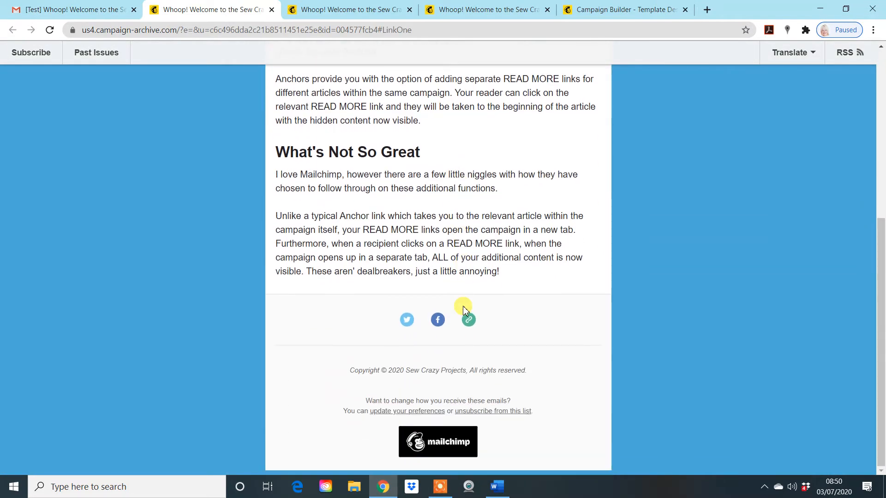
scroll(475, 304, "up", 5)
scroll(464, 284, "up", 3)
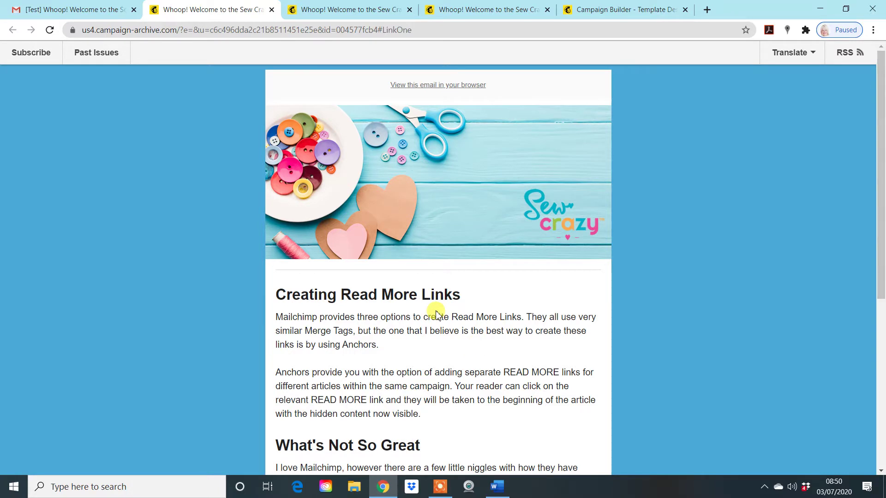
left_click(68, 10)
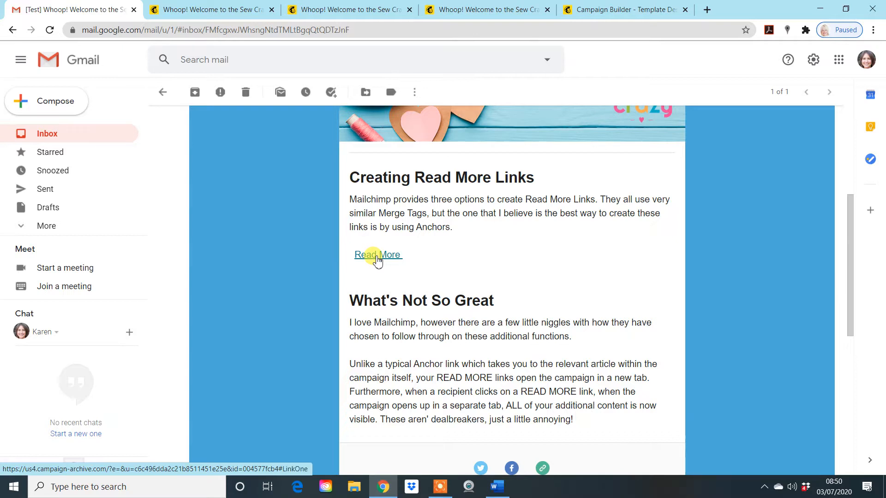
- View and close the two extra archive pages, leaving the Campaign Builder active
left_click(332, 9)
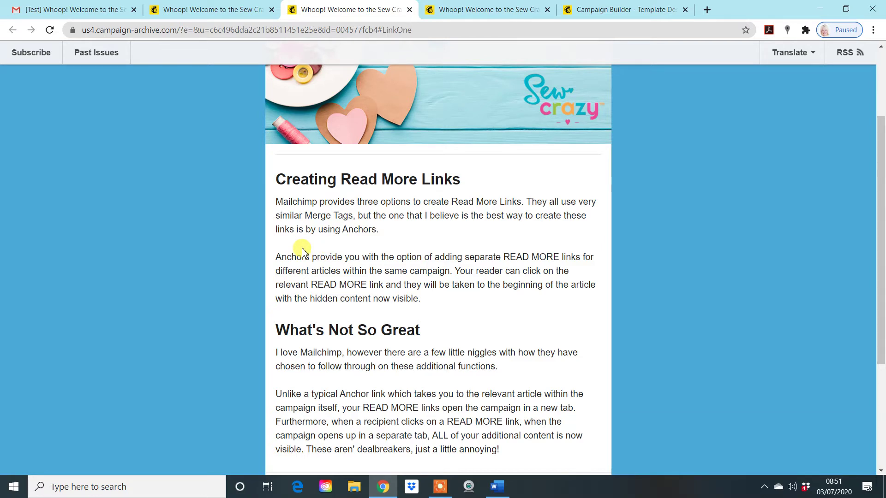
left_click(415, 10)
key("ctrl+w")
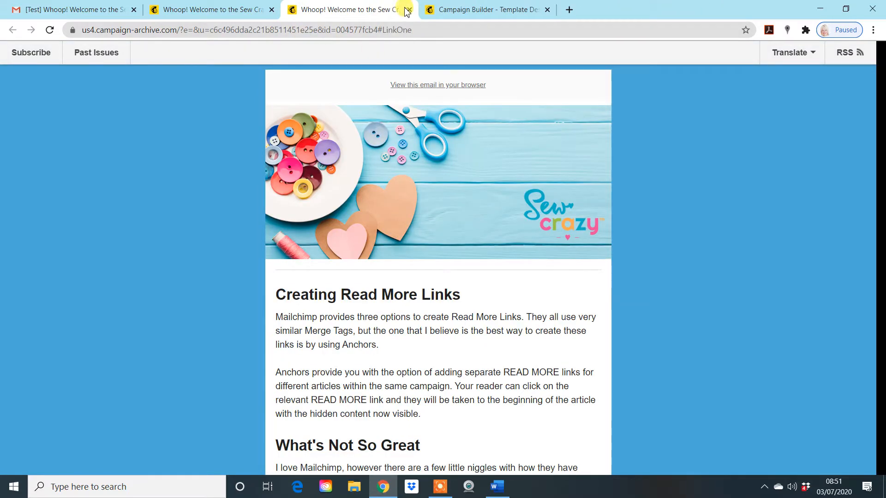
left_click(411, 10)
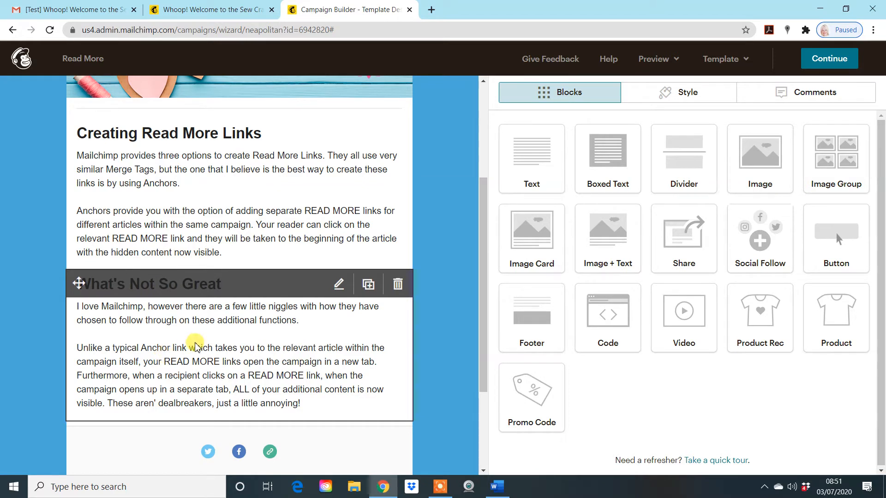
scroll(165, 354, "up", 1)
scroll(204, 275, "down", 1)
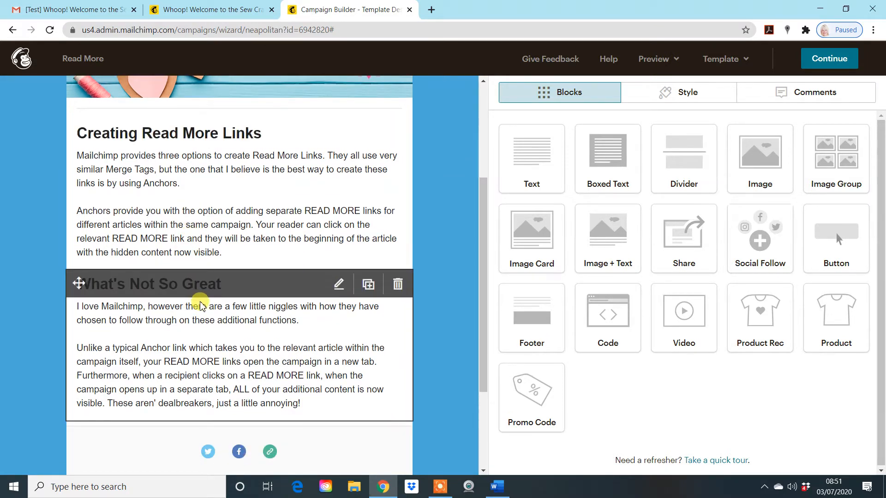
- Check the merge-tag notes in Word, then edit the Creating Read More Links block with the cursor after its first paragraph
left_click(496, 486)
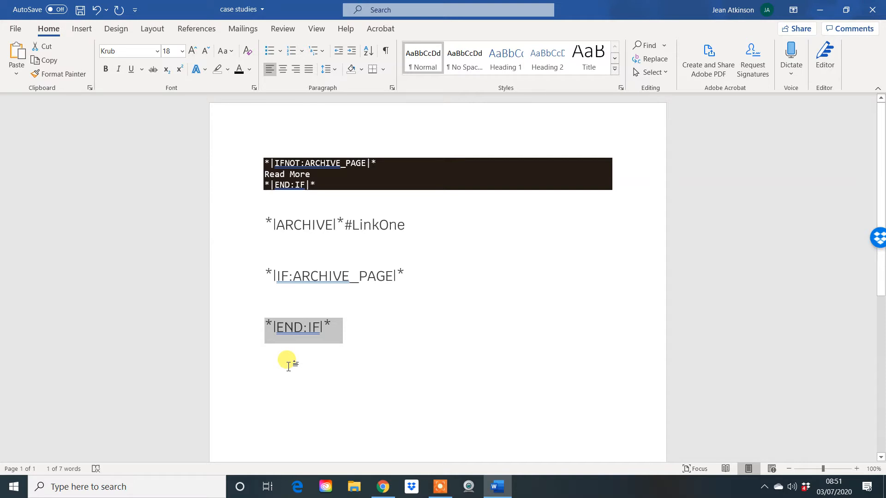
left_click(383, 487)
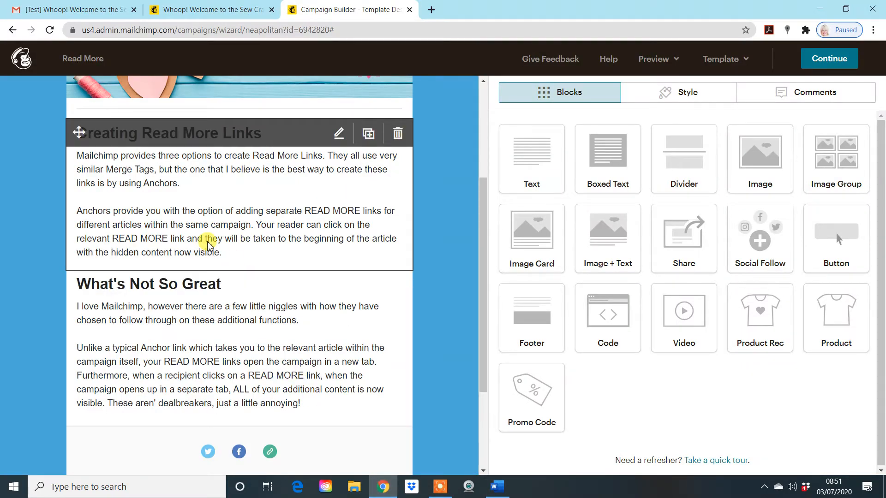
left_click(208, 242)
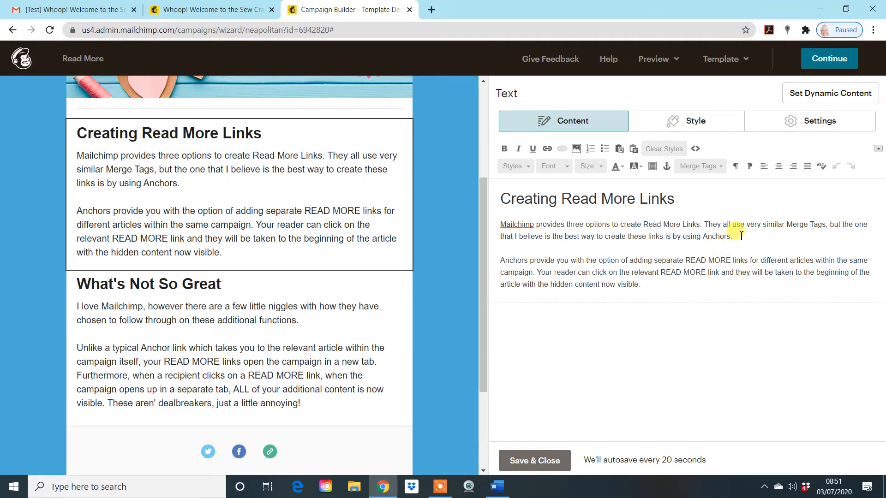
left_click(741, 236)
- Insert an anchor named LinkOne on a new blank line after the first paragraph and verify its name
key("Return")
key("Return")
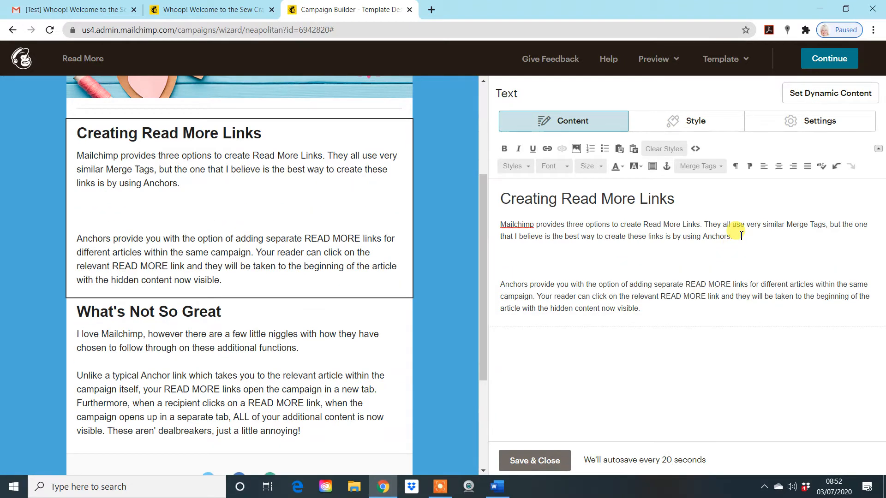
left_click(666, 163)
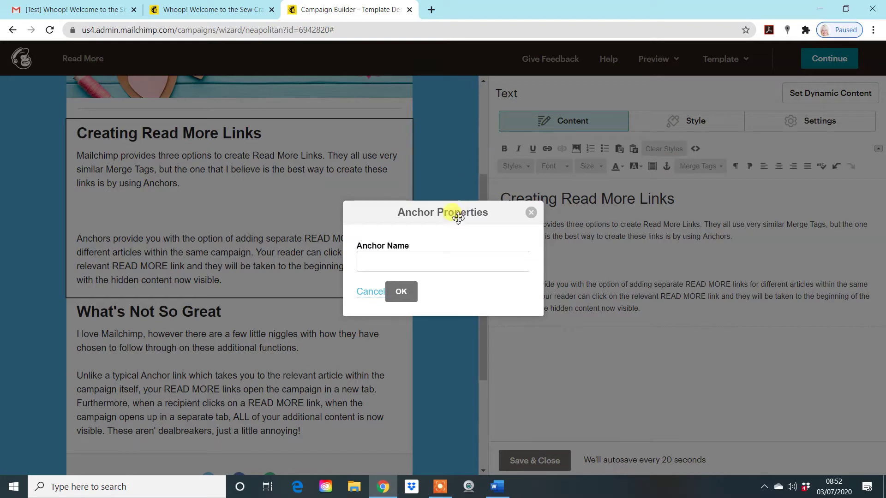
left_click(454, 260)
type("LinkOne")
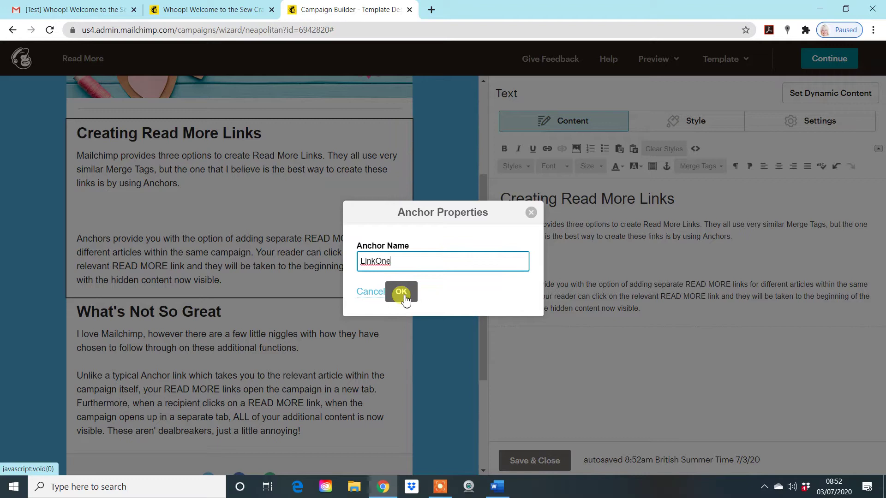
left_click(401, 292)
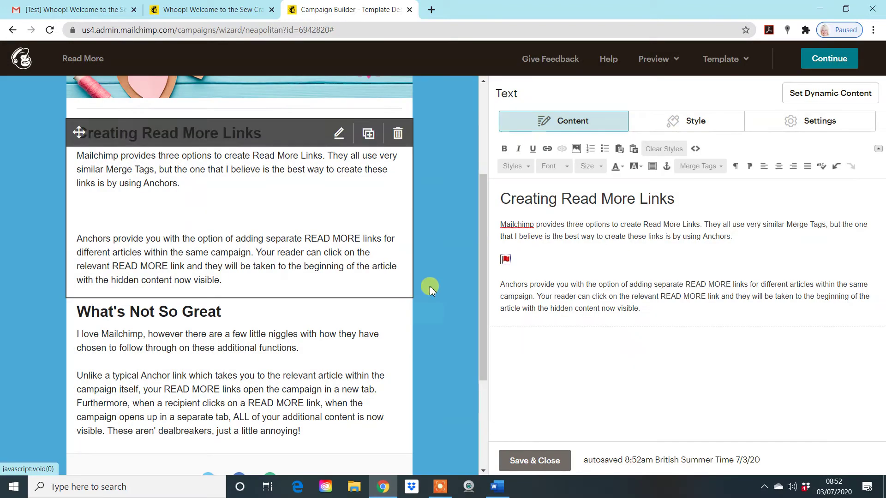
double_click(506, 264)
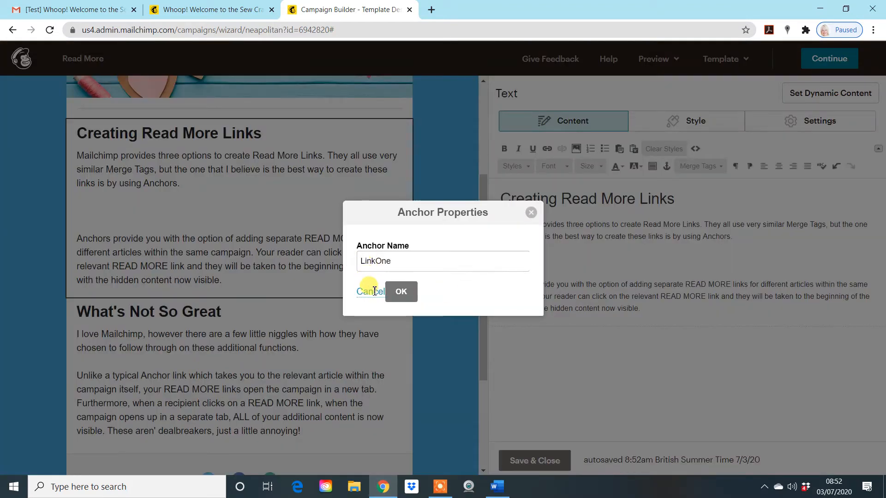
left_click(370, 291)
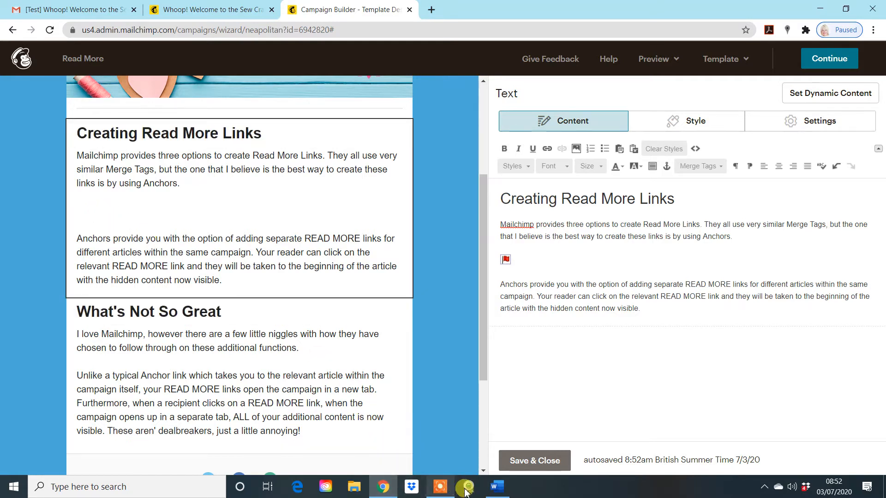
- Copy the IFNOT:ARCHIVE_PAGE Read More block from Word and paste it as plain text beside the LinkOne anchor
left_click(495, 487)
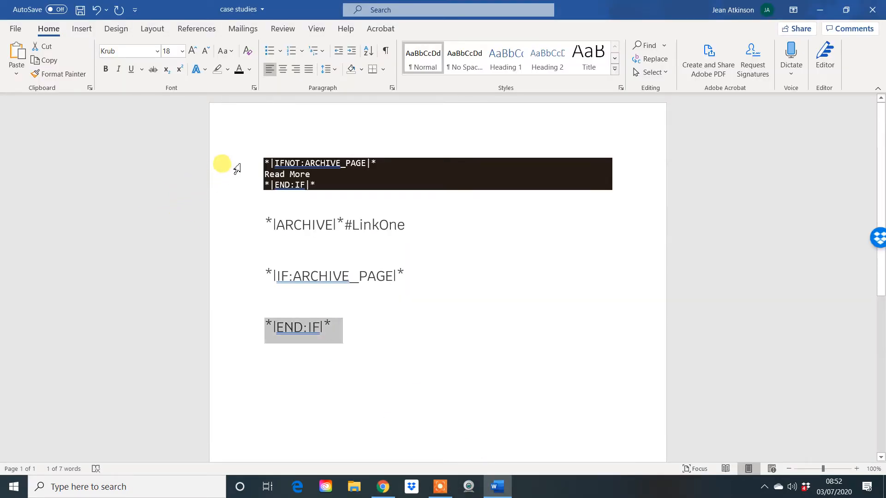
left_click_drag(238, 165, 244, 188)
key("ctrl+c")
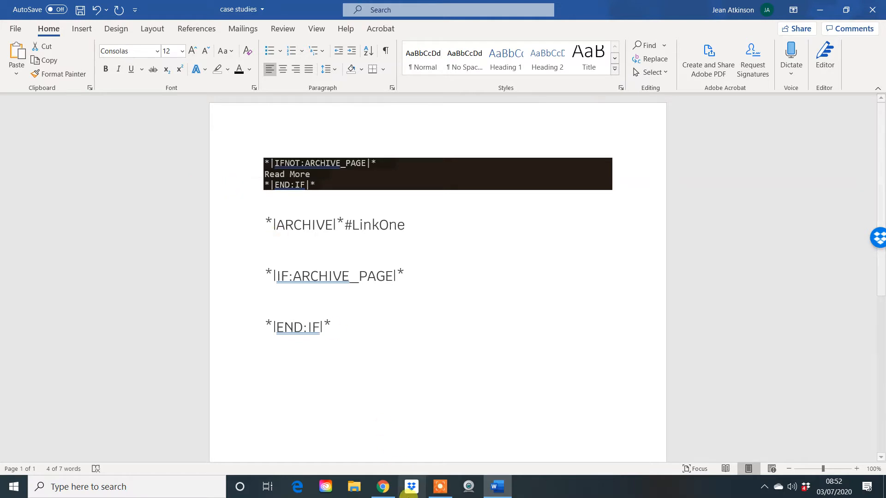
left_click(383, 486)
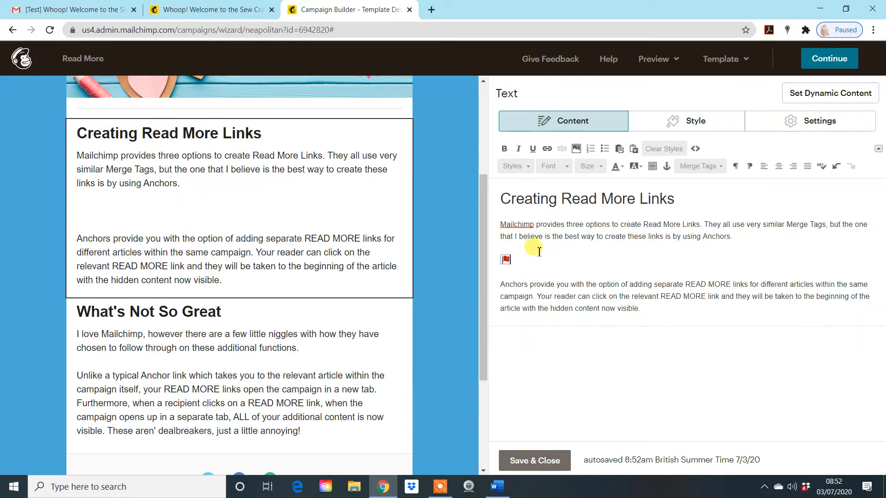
left_click(620, 149)
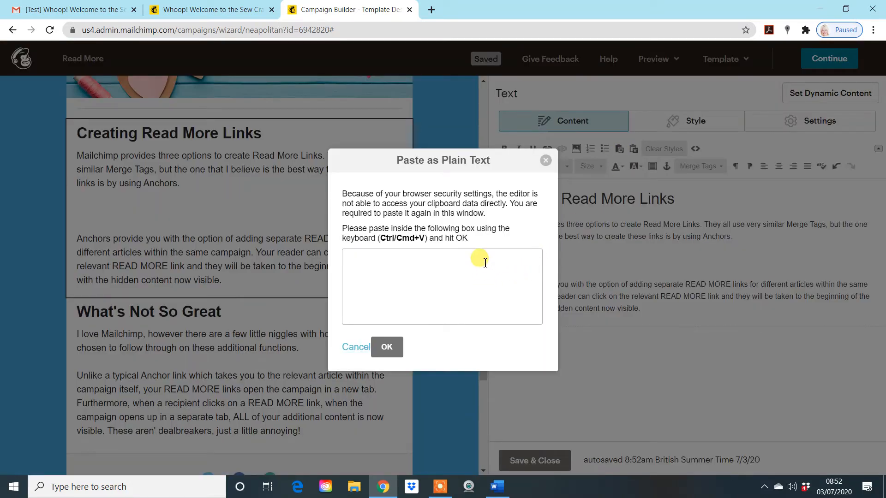
key("ctrl+v")
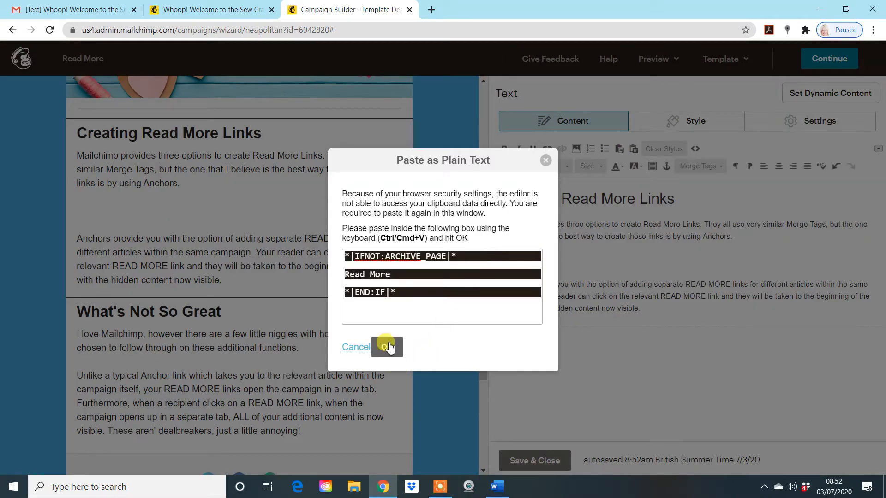
left_click(387, 347)
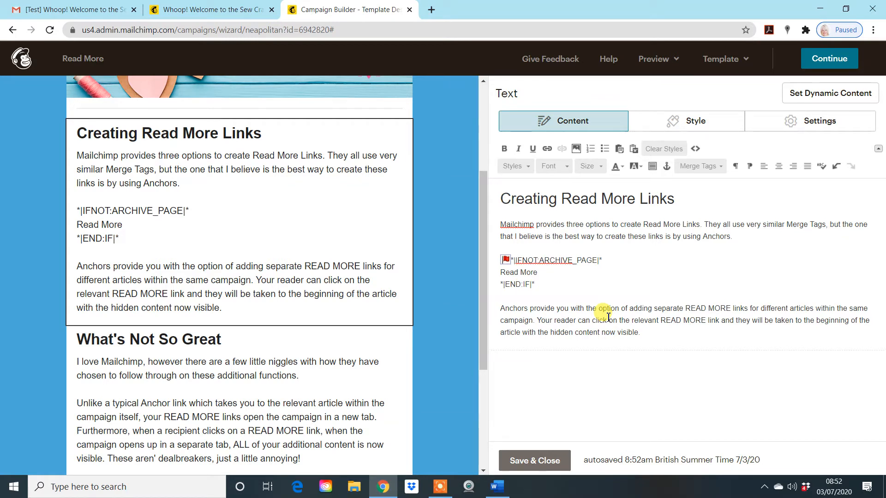
- Link the words Read More to *|ARCHIVE|*#LinkOne copied from the Word notes
left_click_drag(539, 272, 504, 272)
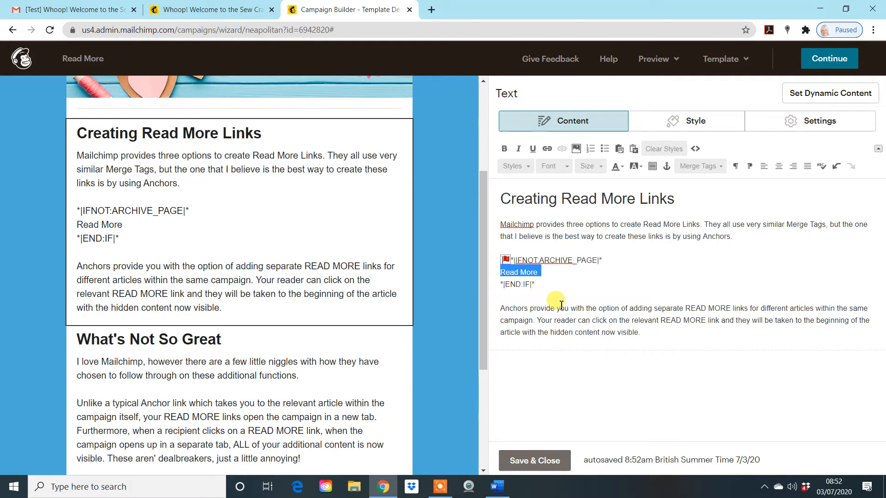
left_click(547, 148)
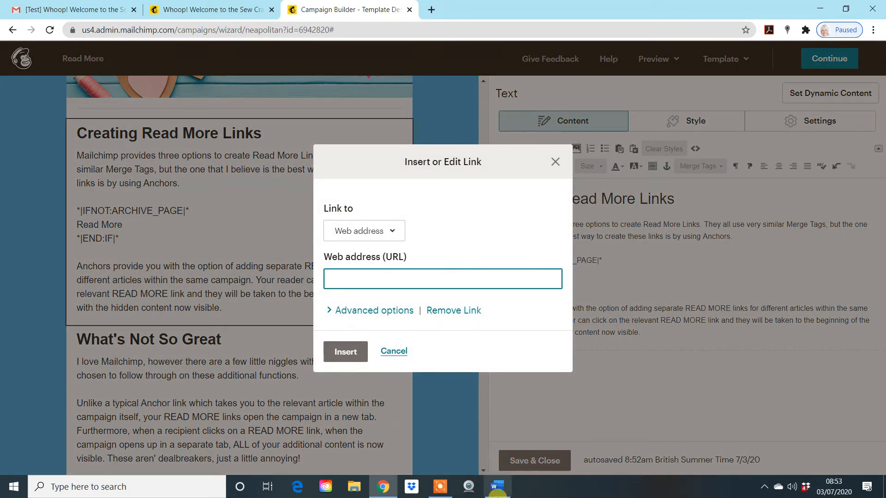
left_click(497, 487)
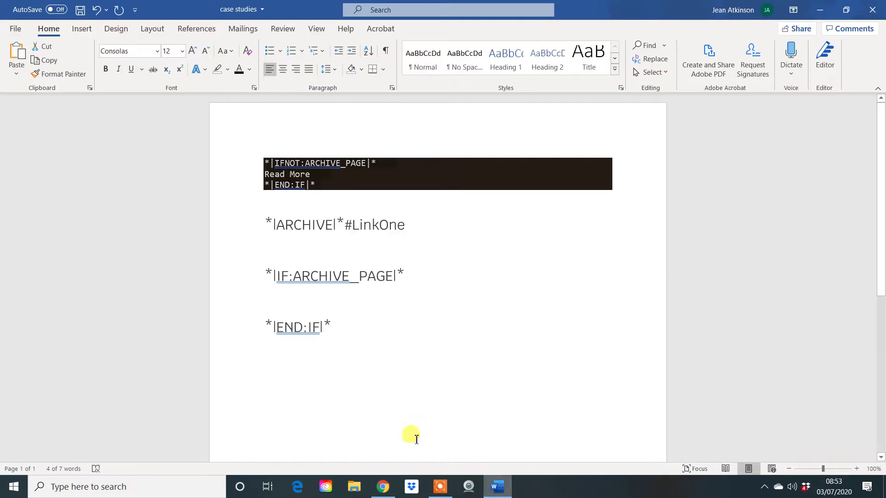
double_click(238, 228)
key("ctrl+c")
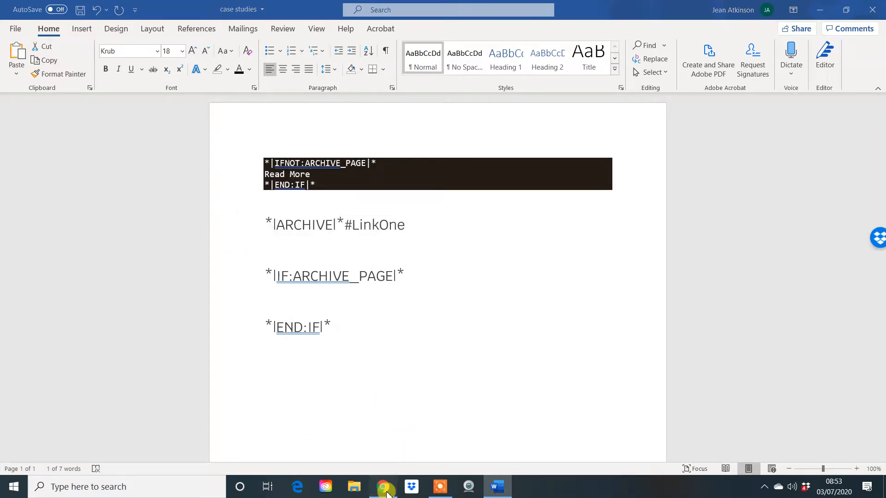
left_click(383, 486)
double_click(343, 280)
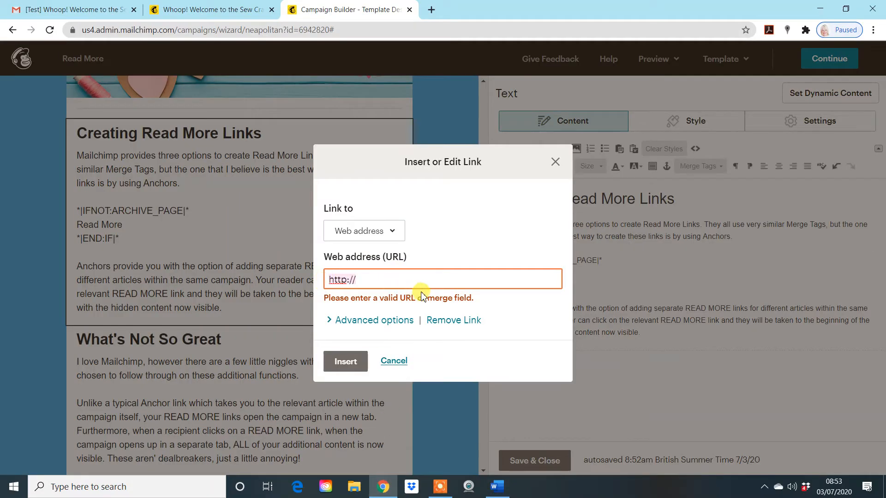
key("ctrl+v")
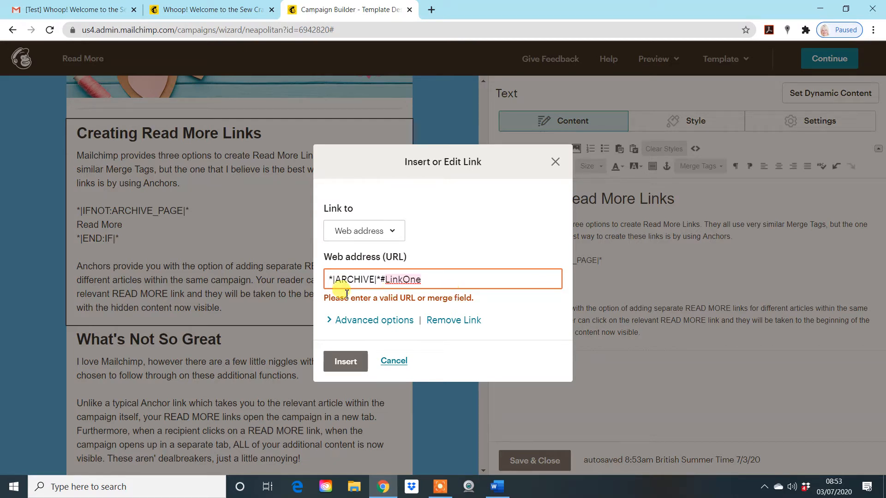
left_click(345, 363)
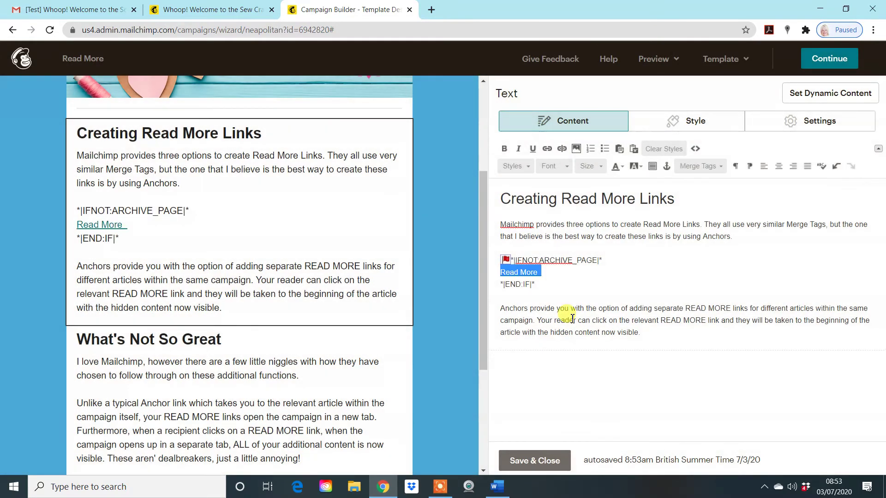
- Reopen the Read More link settings to confirm the address, then close them unchanged
left_click(540, 284)
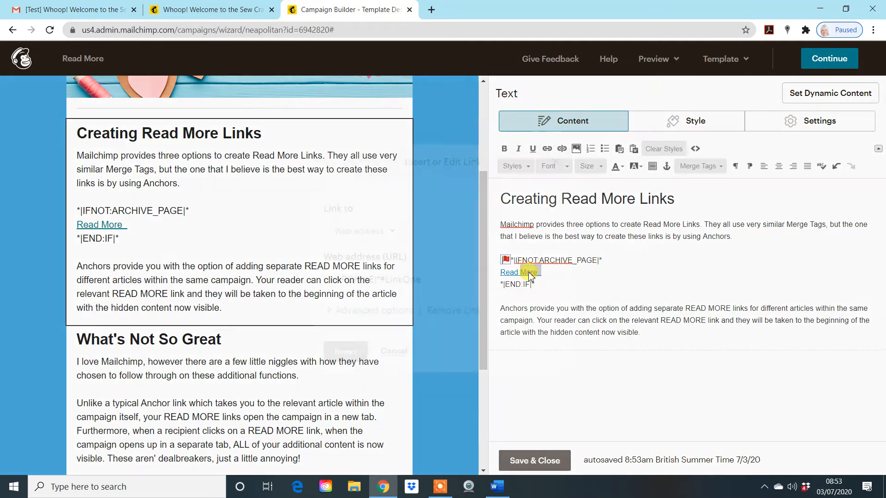
double_click(534, 271)
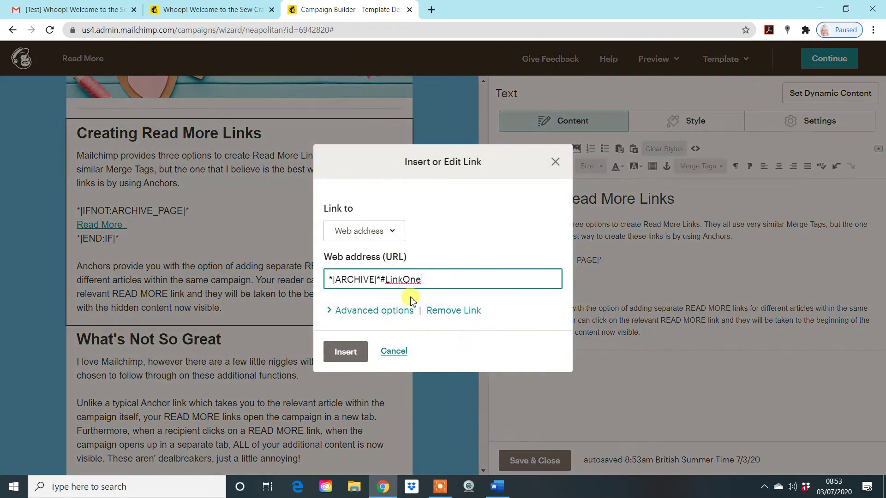
left_click(354, 355)
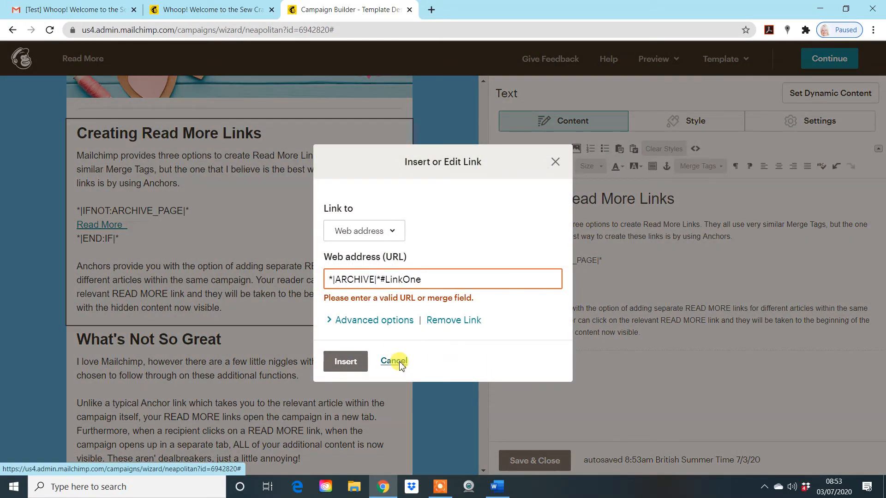
left_click(394, 362)
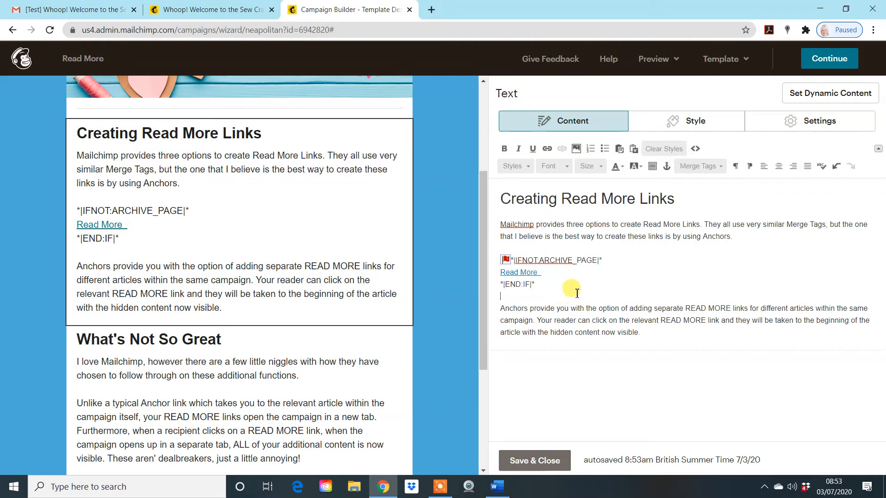
- Paste *|IF:ARCHIVE_PAGE|* from the Word notes as plain text just before the Anchors paragraph
left_click_drag(642, 333, 499, 310)
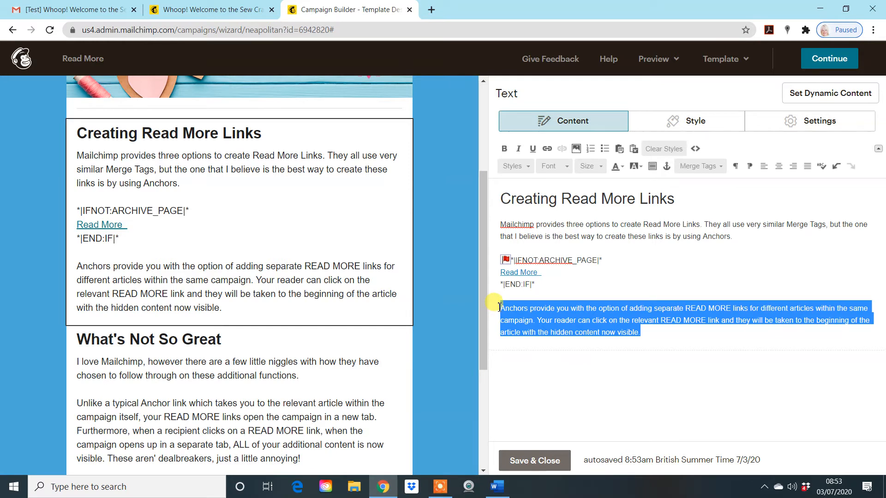
left_click(496, 486)
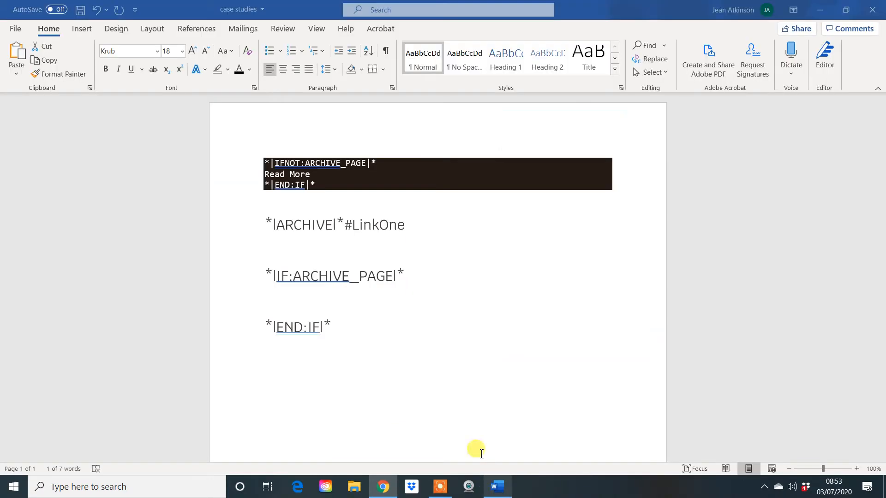
left_click(231, 279)
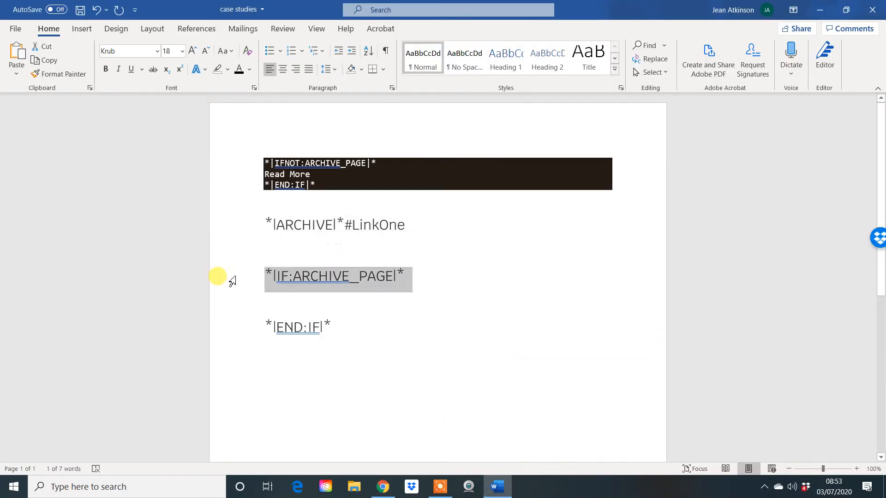
left_click(383, 487)
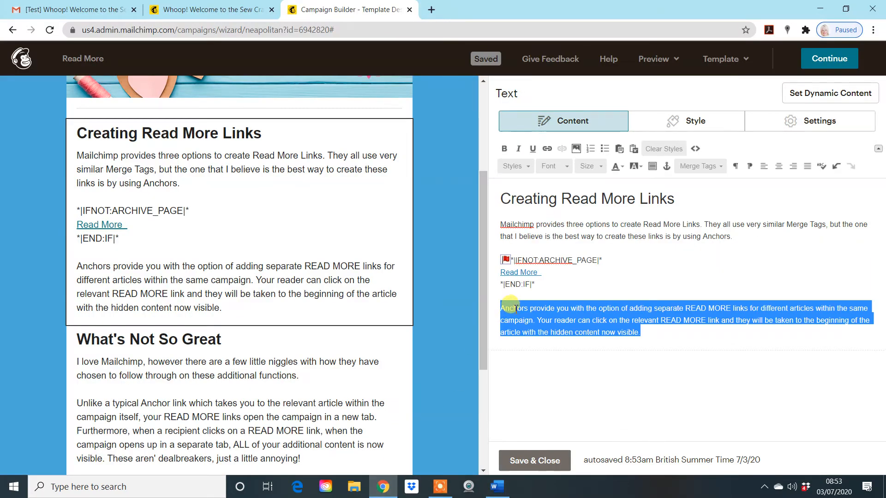
left_click(500, 309)
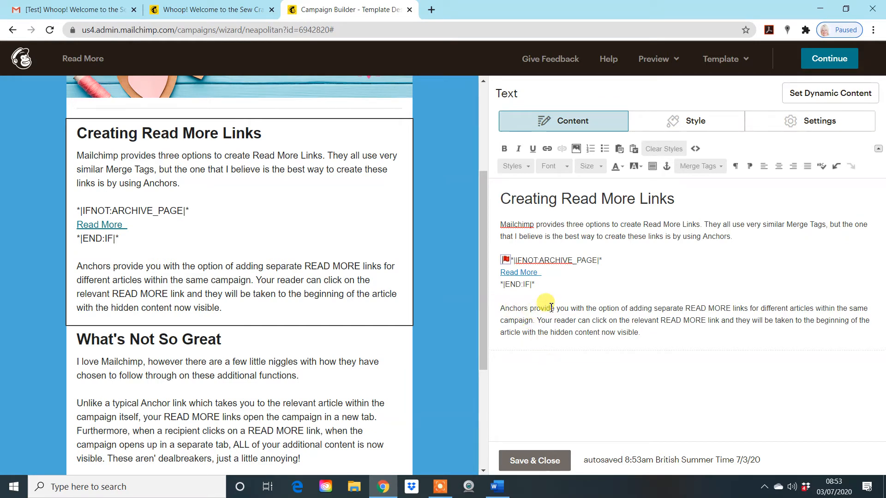
left_click(621, 149)
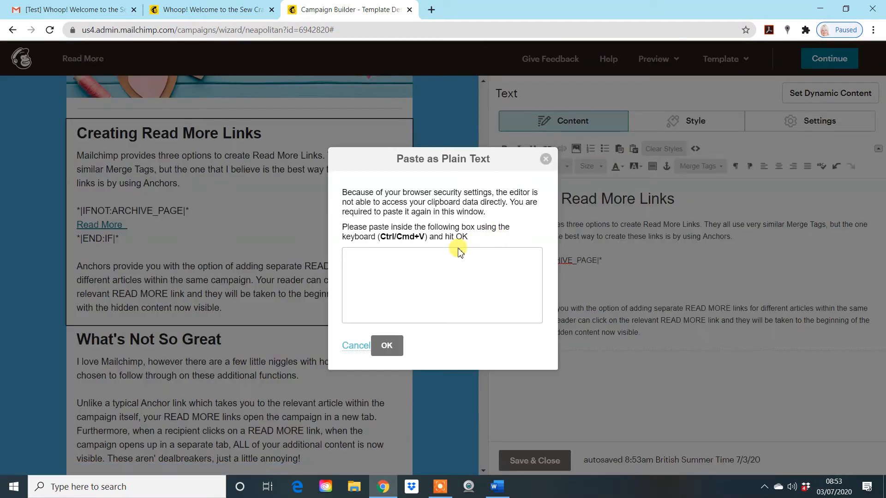
key("ctrl+v")
left_click(386, 345)
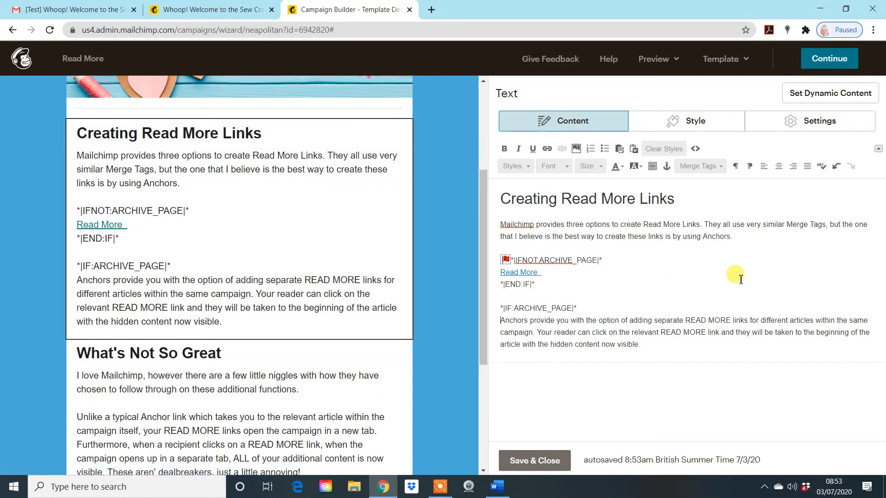
- Paste *|END:IF|* from the Word notes as plain text at the end of the Anchors paragraph
left_click(497, 487)
left_click(236, 330)
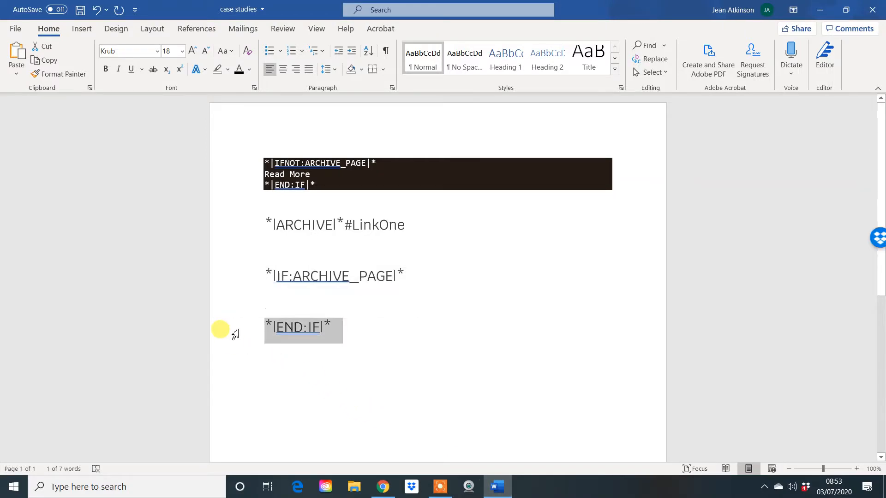
key("ctrl+c")
left_click(387, 487)
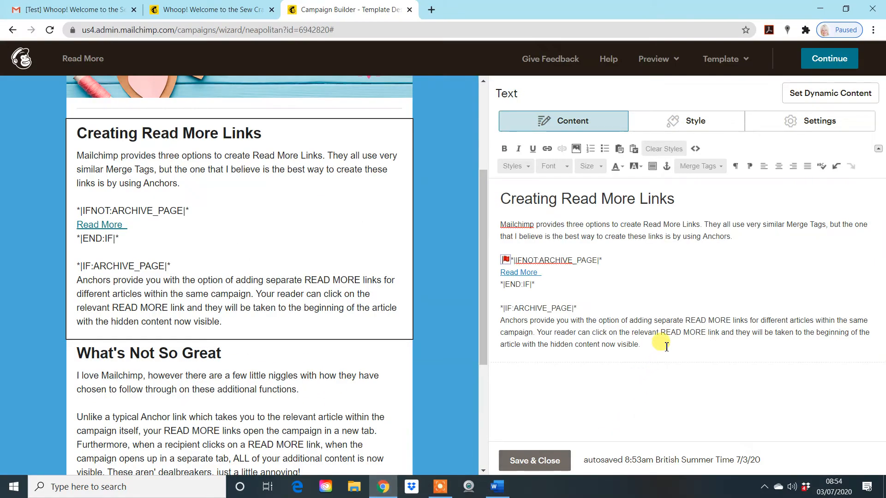
left_click(621, 149)
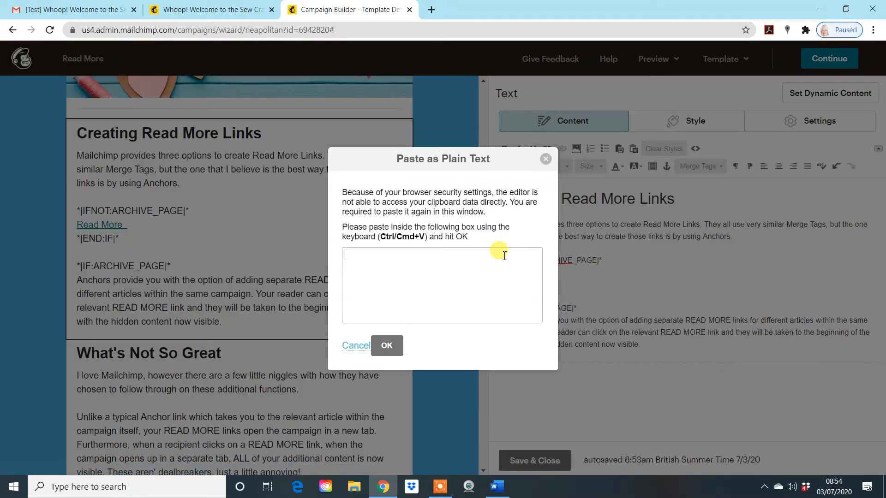
key("ctrl+v")
left_click(387, 346)
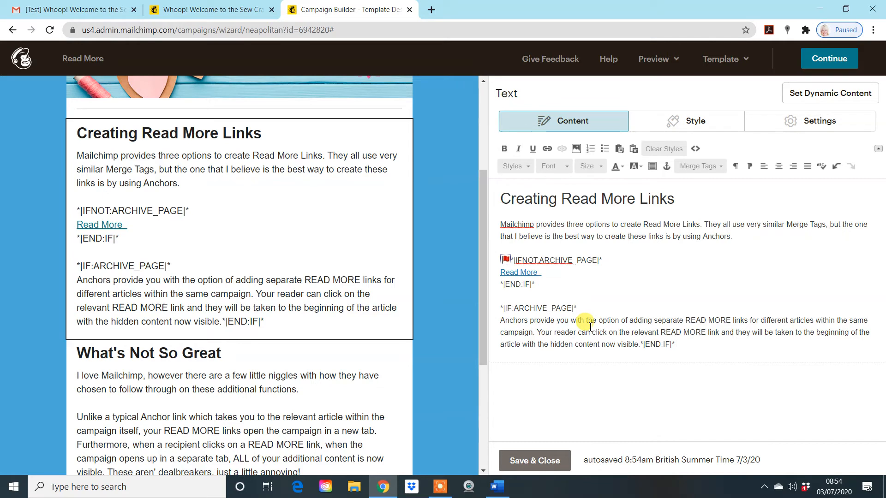
- Save the text block, enter Preview mode and follow Read More to the archived article
left_click(535, 460)
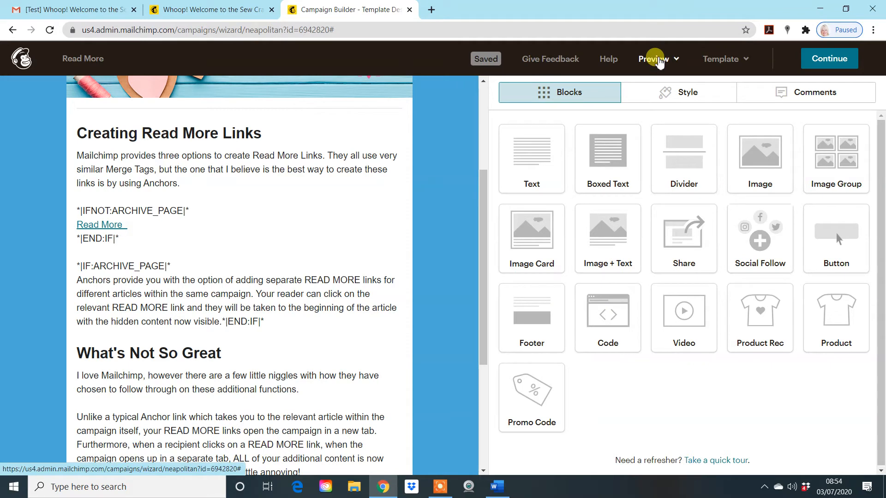
left_click(658, 59)
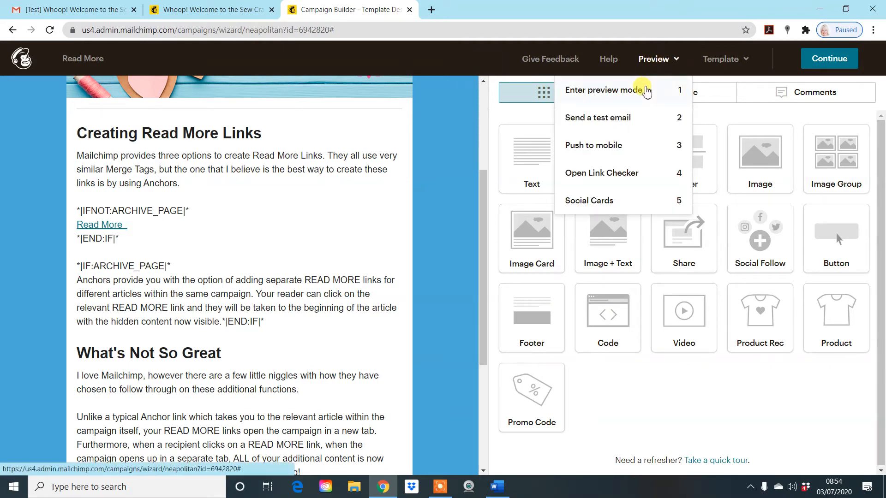
left_click(637, 90)
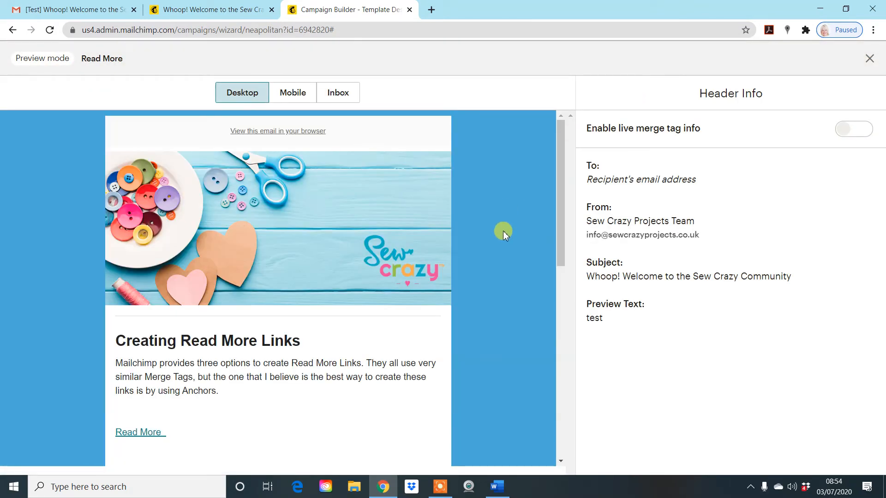
scroll(503, 233, "down", 3)
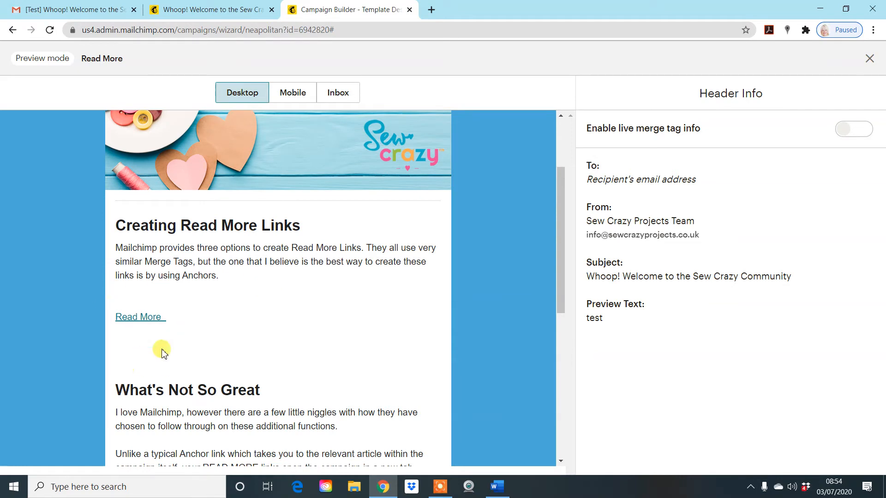
left_click(146, 317)
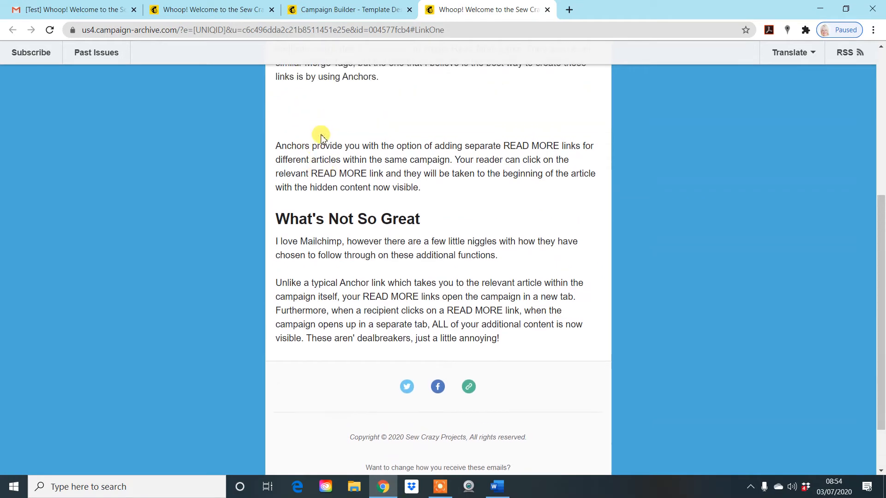
scroll(326, 116, "up", 3)
scroll(322, 108, "up", 1)
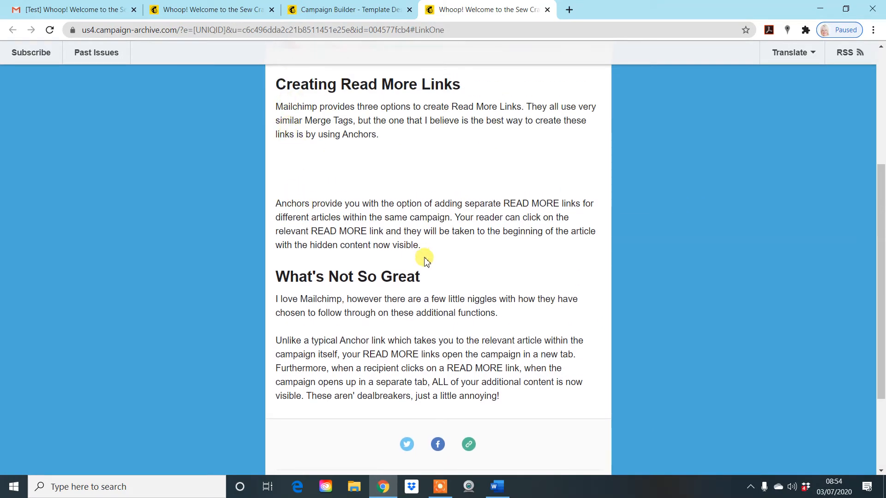
- Select the archived Anchors paragraph, close the archive page and exit Preview back to the builder
left_click_drag(277, 203, 443, 247)
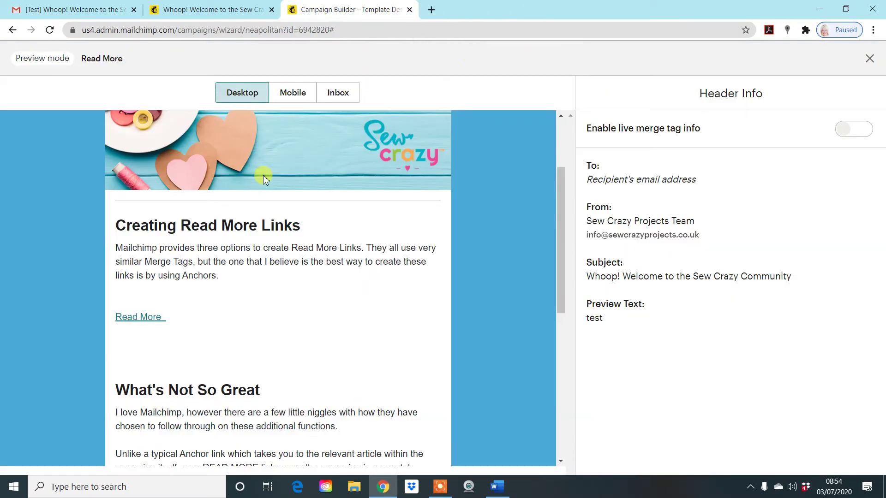
left_click(548, 10)
left_click(871, 61)
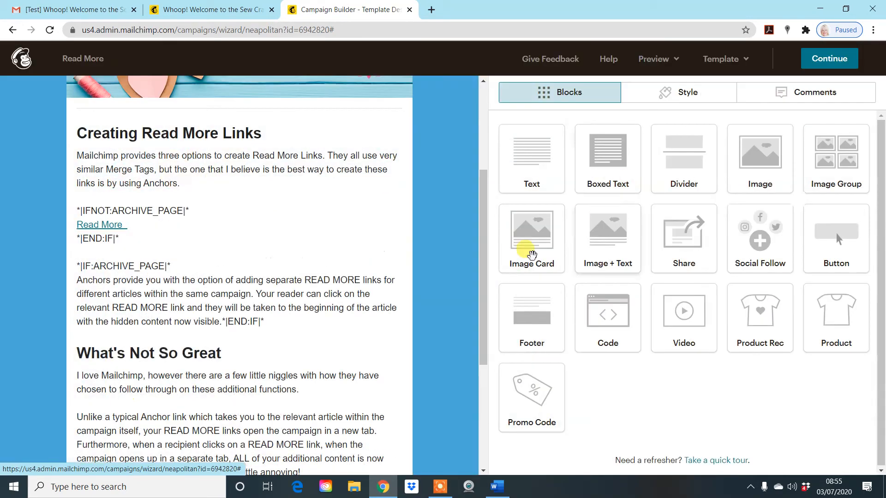
- Delete the blank lines around the merge tags in the Creating Read More Links block
left_click(172, 243)
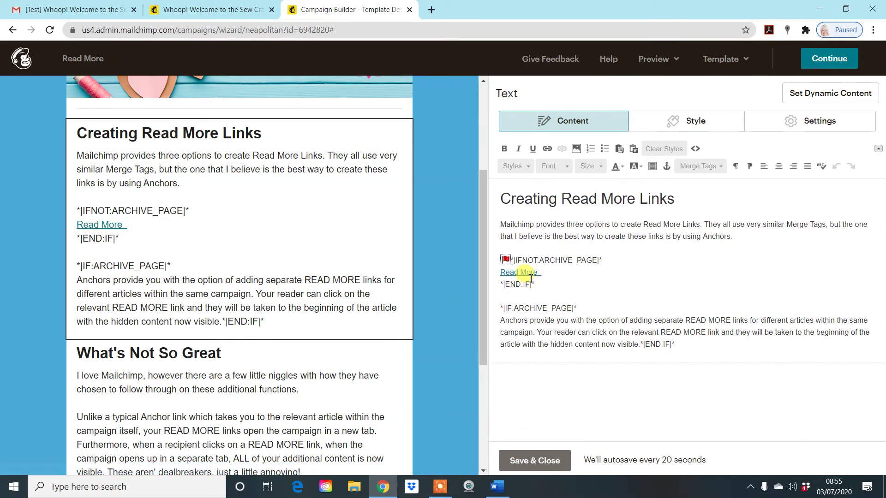
key("BackSpace")
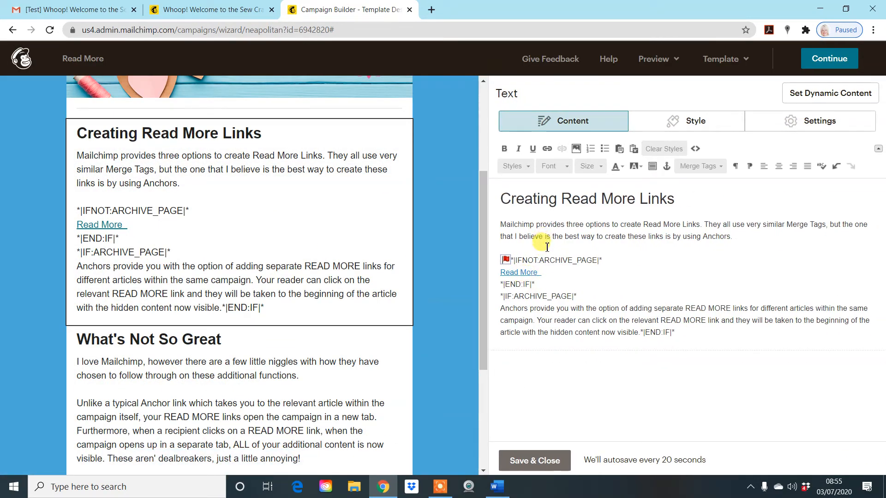
key("BackSpace")
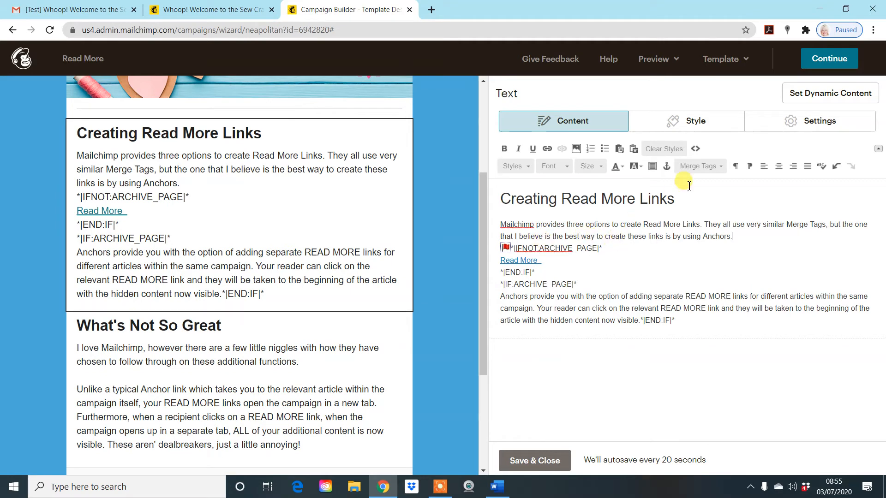
- Preview the campaign as a recipient, then save and close the text block
left_click(655, 58)
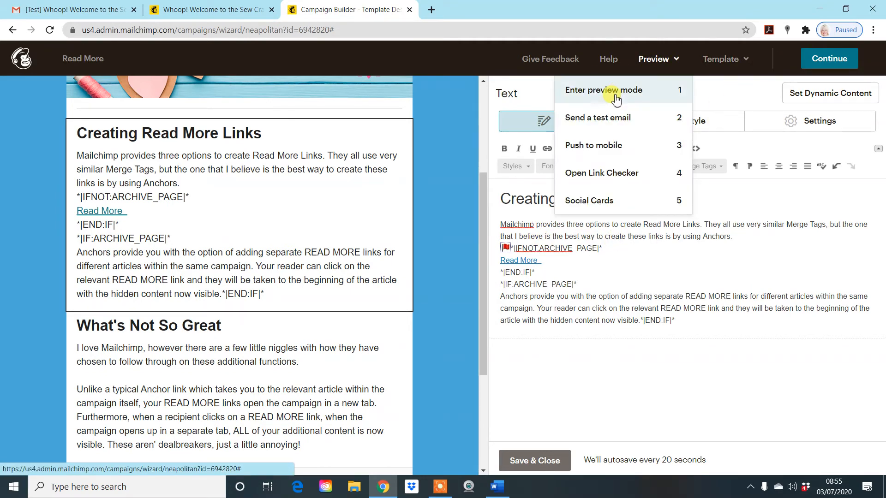
left_click(604, 90)
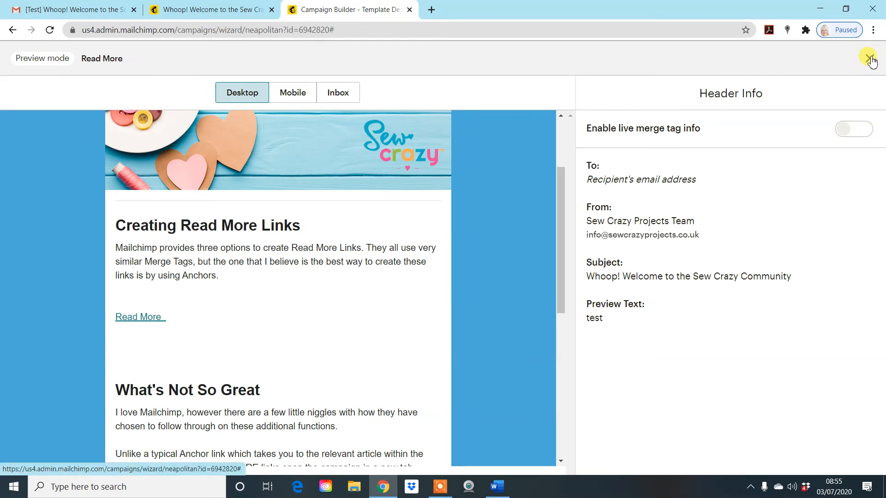
left_click(871, 59)
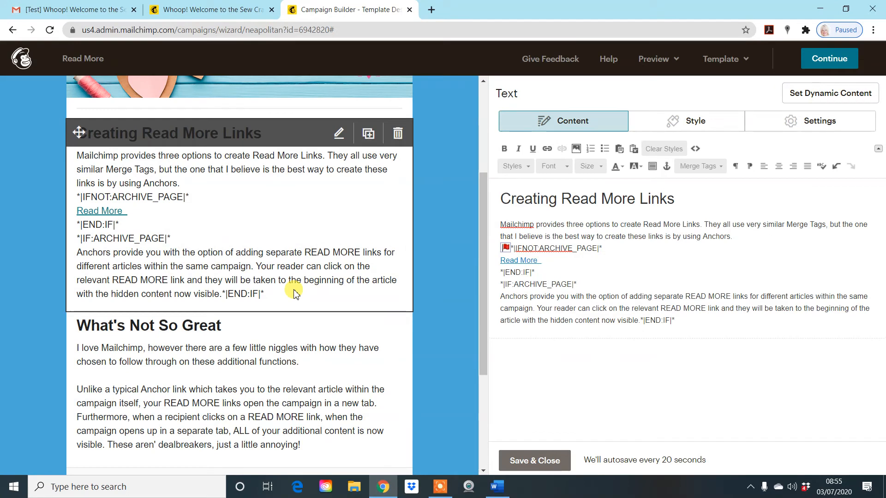
left_click(531, 461)
mouse_move(225, 379)
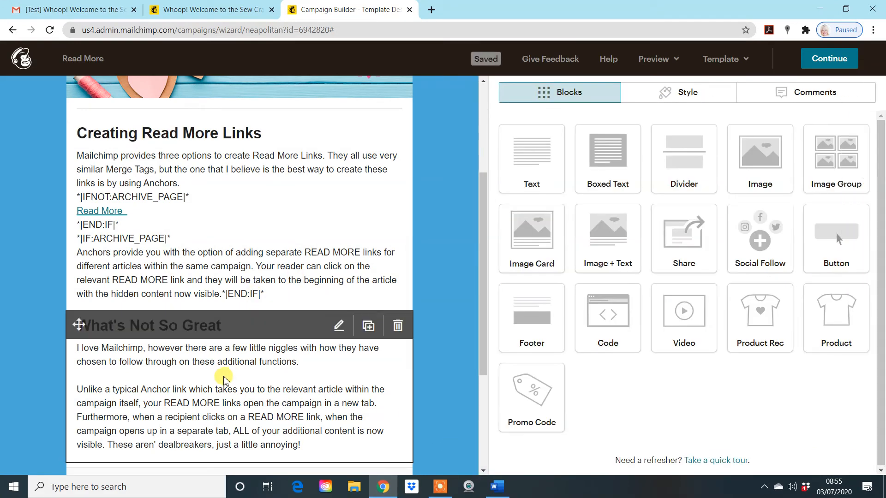
- Insert an anchor named LinkTwo before the What's Not So Great heading
left_click(222, 379)
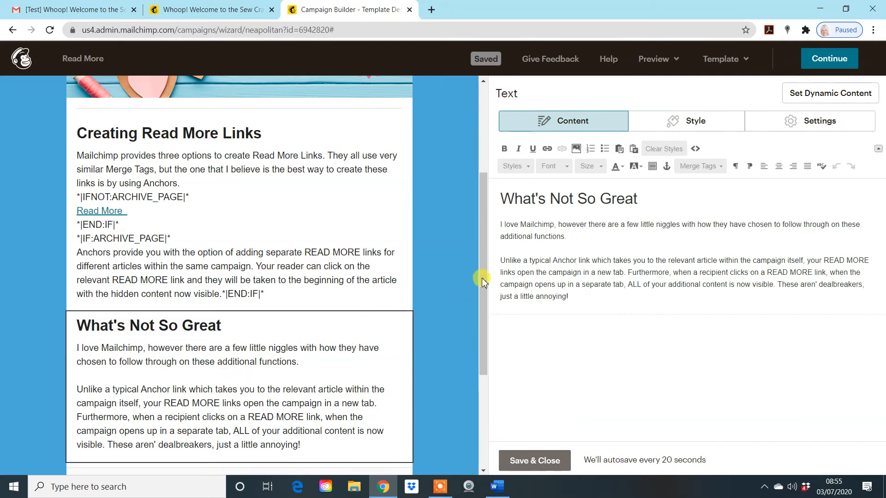
left_click(500, 200)
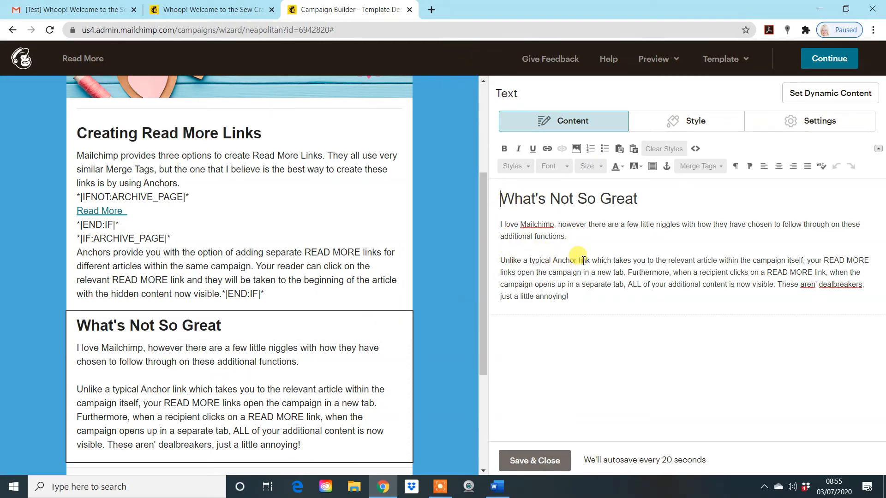
left_click(667, 167)
left_click(417, 260)
type("LinkTwo")
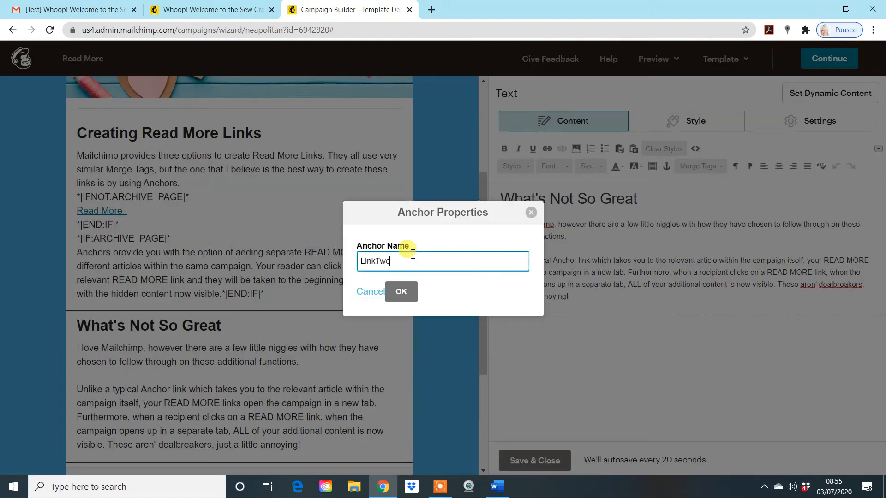
left_click(401, 291)
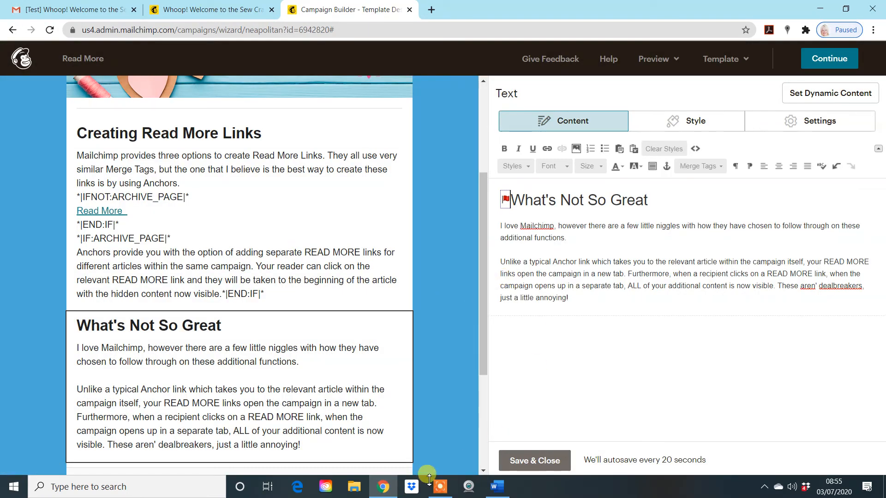
- In the Word case studies document, select the three-line IFNOT Read More snippet
left_click(498, 487)
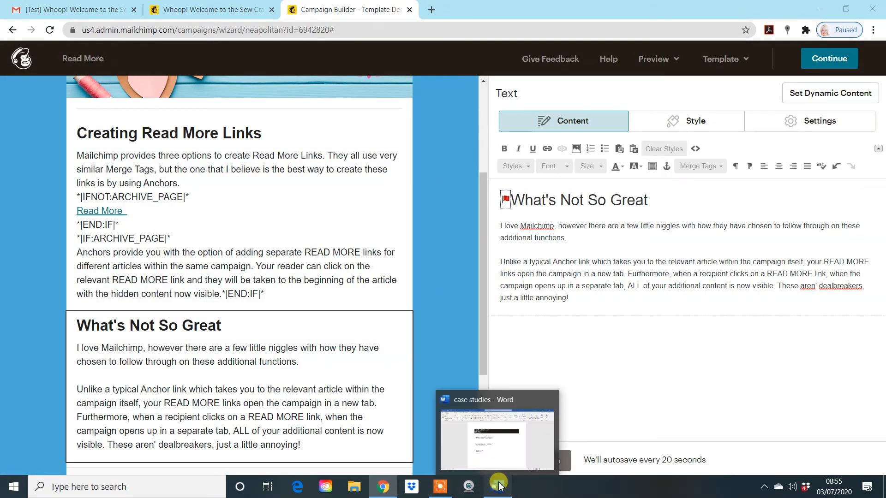
left_click(232, 161)
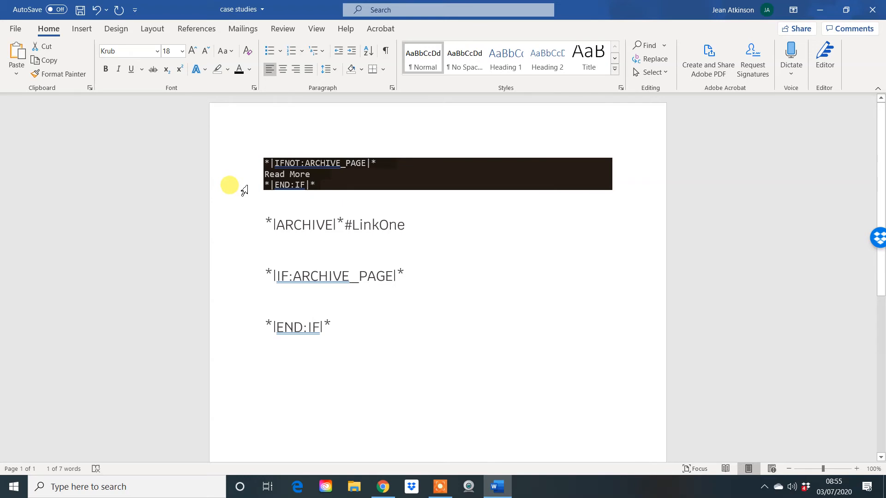
left_click_drag(239, 163, 243, 186)
key("ctrl+c")
- Paste the IFNOT Read More snippet as plain text on a new line below the intro paragraph
left_click(380, 486)
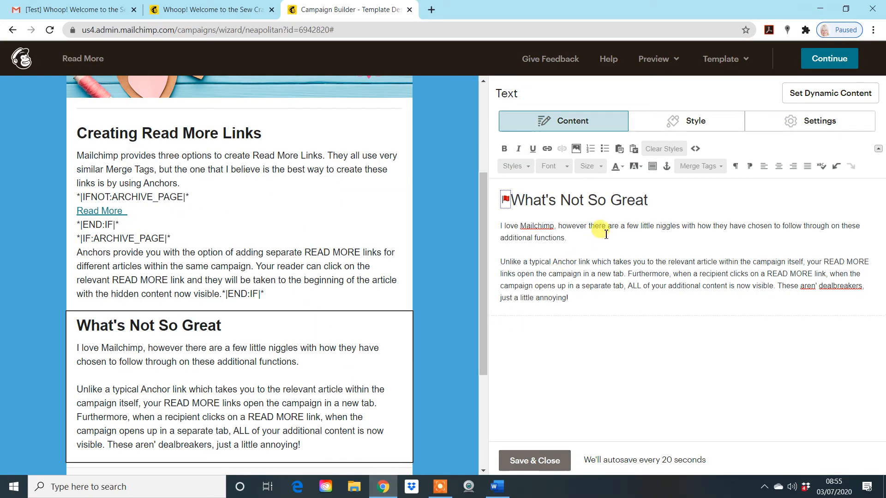
key("Return")
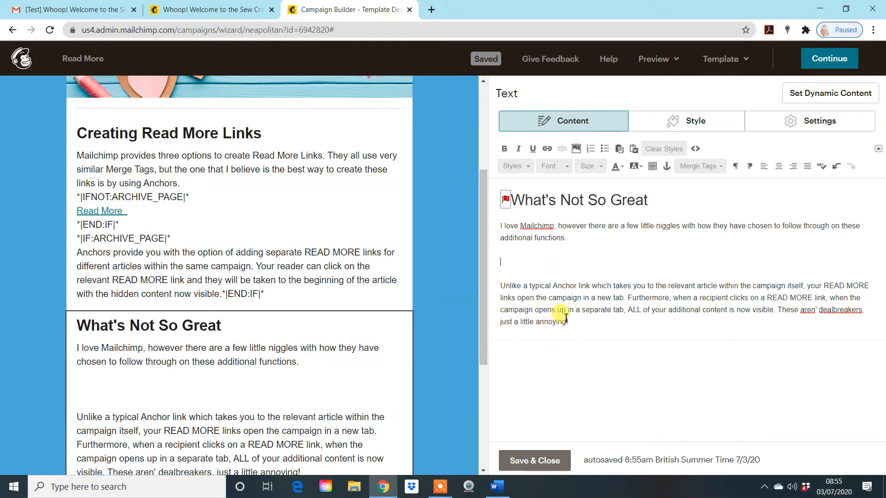
left_click(619, 148)
key("ctrl+v")
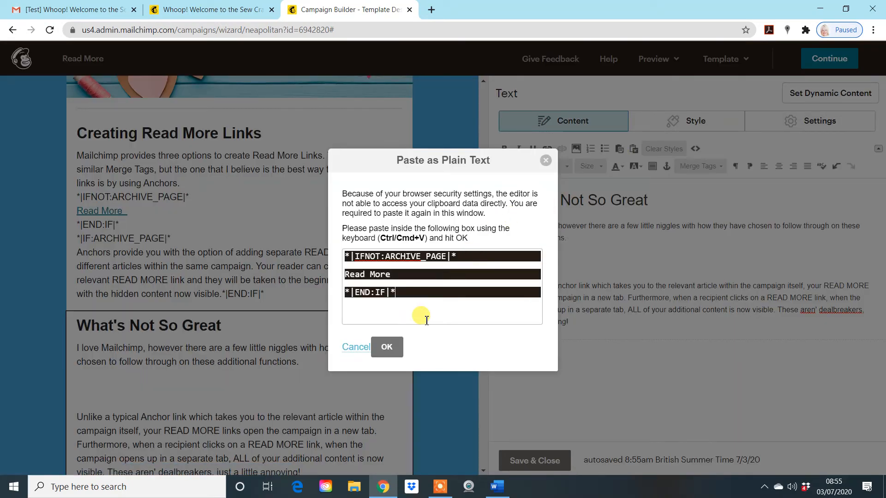
left_click(387, 347)
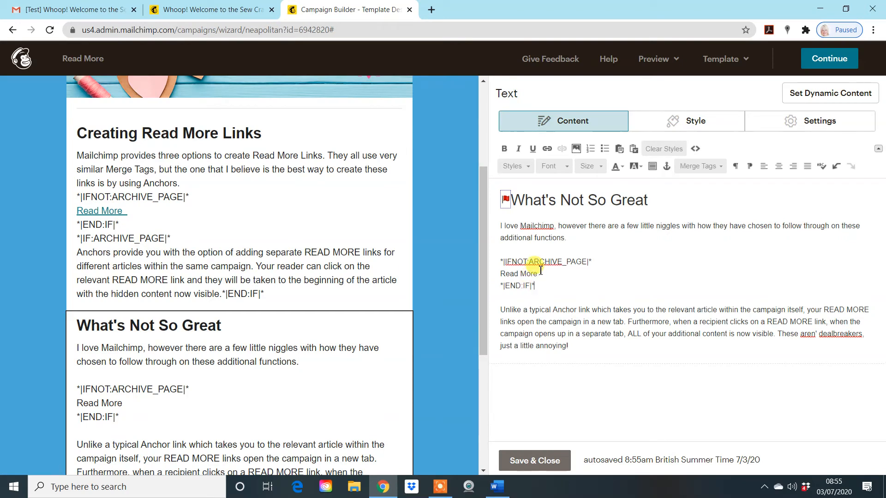
- Link Read More to the archive anchor *|ARCHIVE|*#LinkTwo, copied from the Word document
left_click_drag(538, 274, 500, 273)
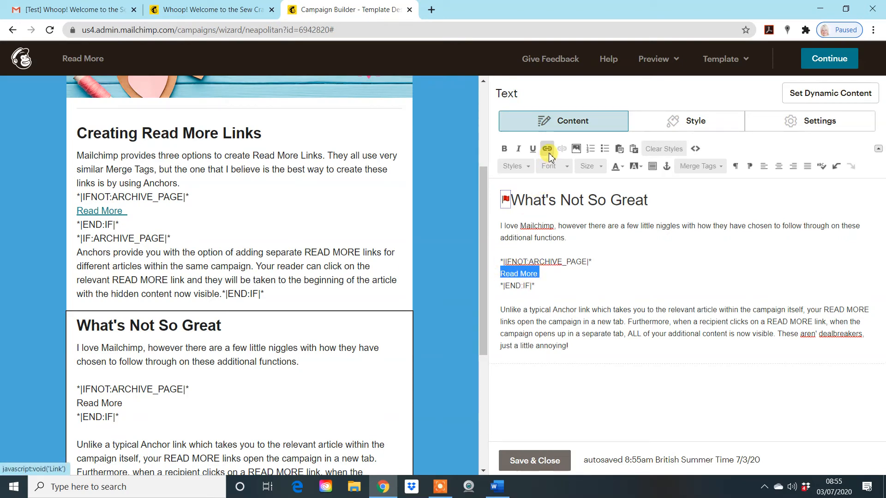
left_click(548, 149)
left_click(494, 486)
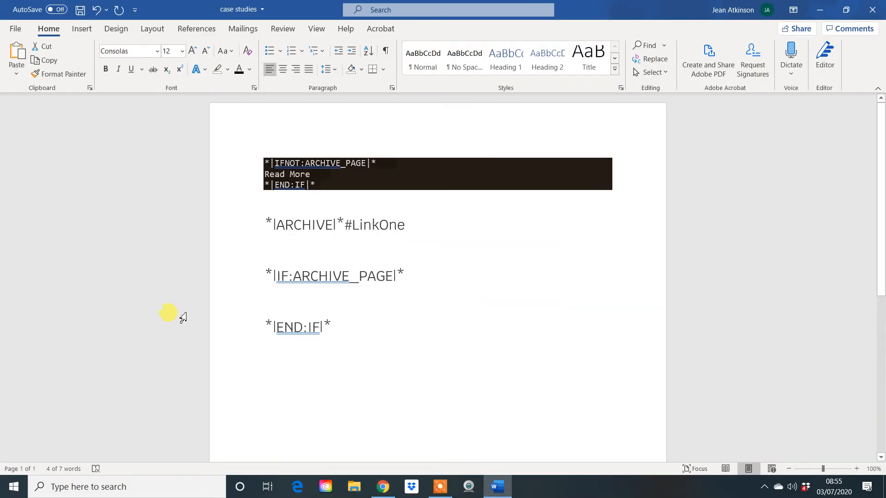
triple_click(238, 229)
key("ctrl+c")
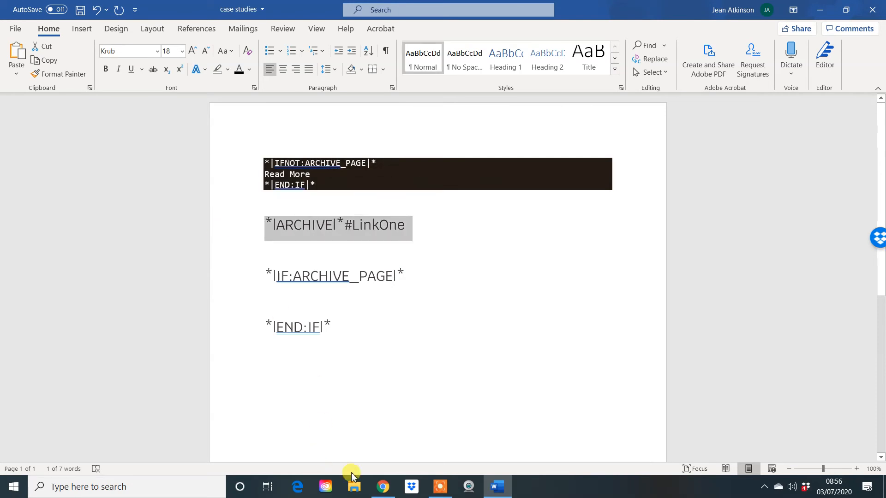
left_click(383, 487)
double_click(397, 280)
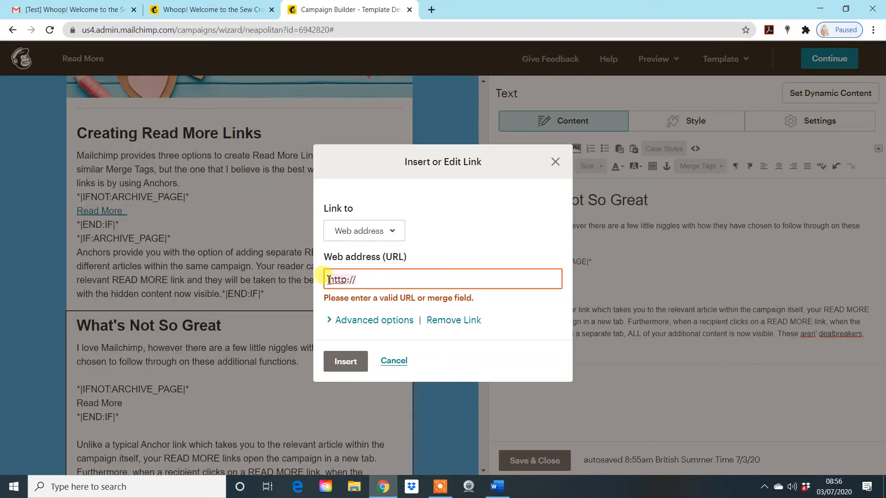
key("ctrl+a")
key("ctrl+v")
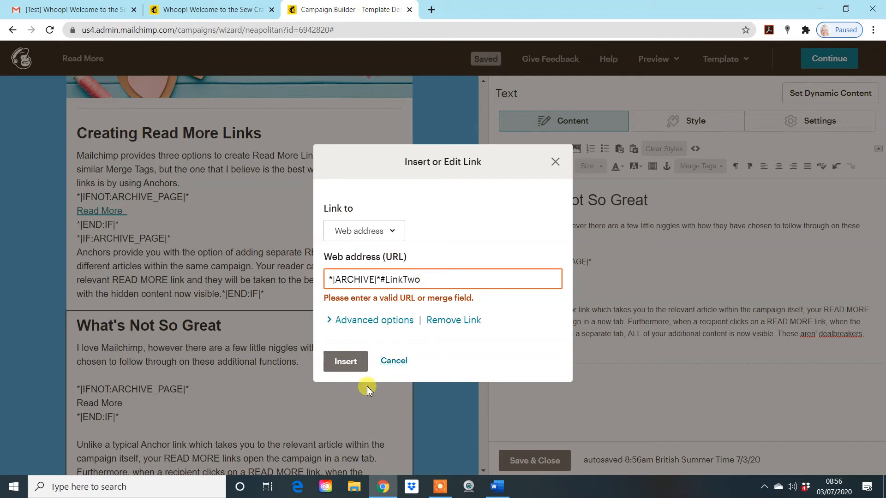
left_click(345, 361)
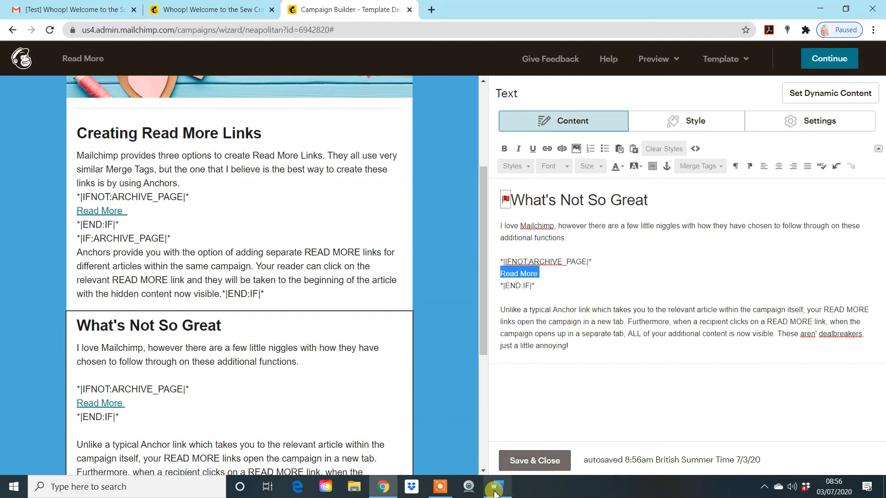
- Paste *|IF:ARCHIVE_PAGE|* as plain text before the Unlike paragraph
left_click(616, 344)
triple_click(615, 344)
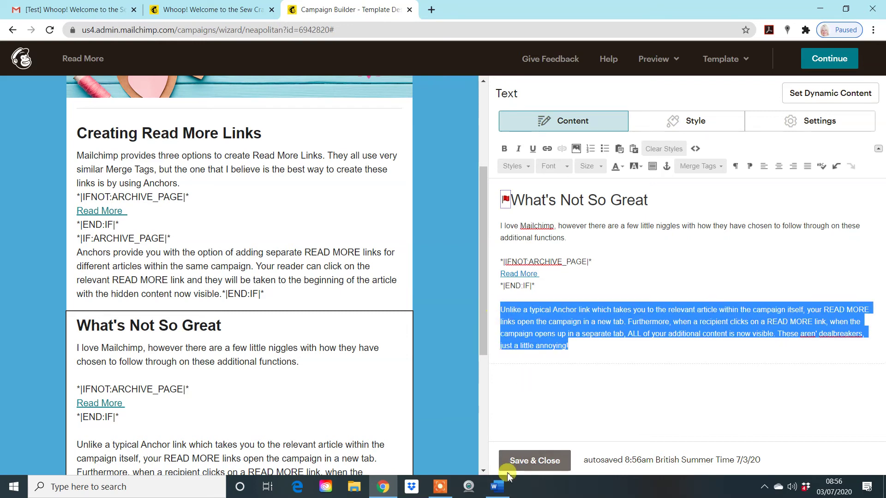
left_click(496, 486)
triple_click(252, 286)
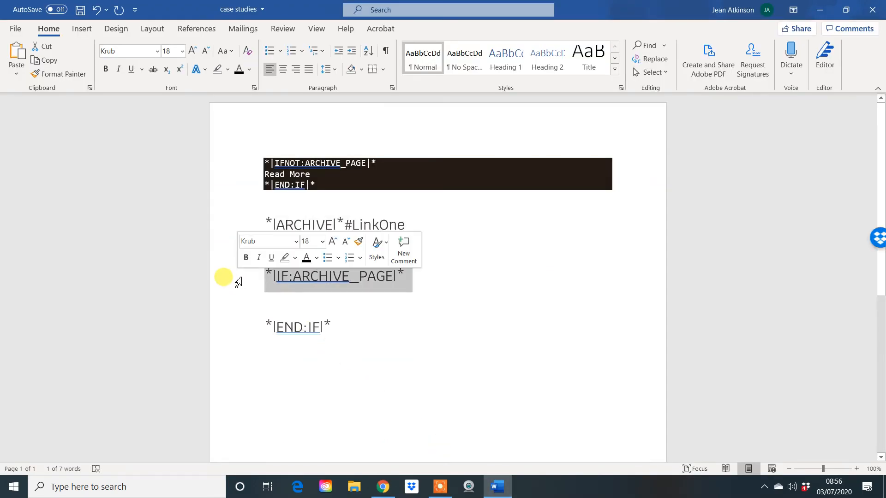
left_click(383, 487)
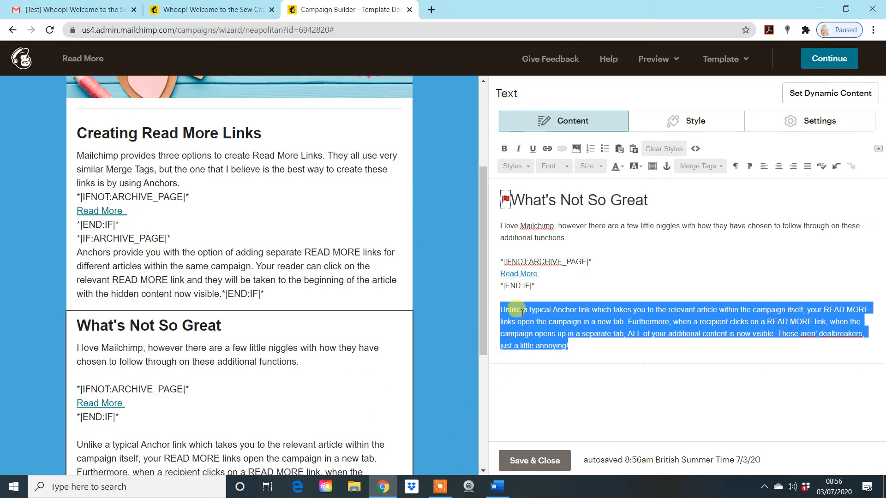
left_click(503, 309)
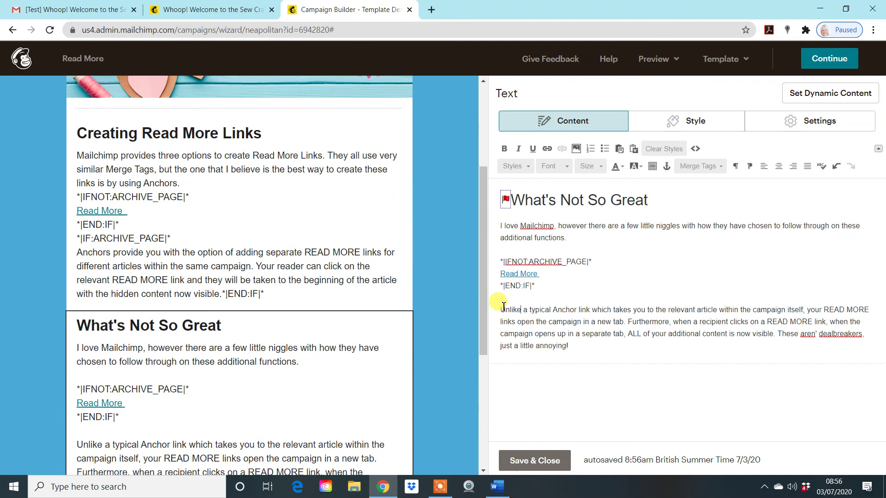
left_click(619, 148)
key("ctrl+v")
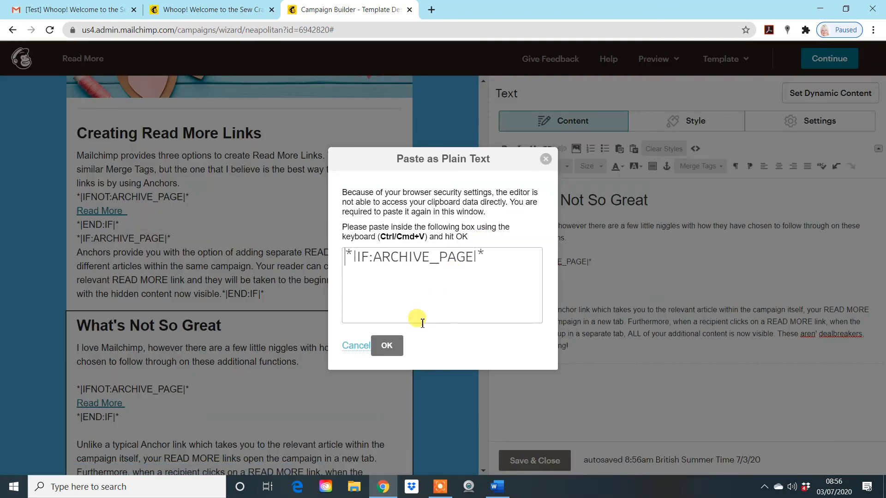
left_click(386, 346)
- Paste *|END:IF|* as plain text after the paragraph ending in annoying!
left_click(499, 487)
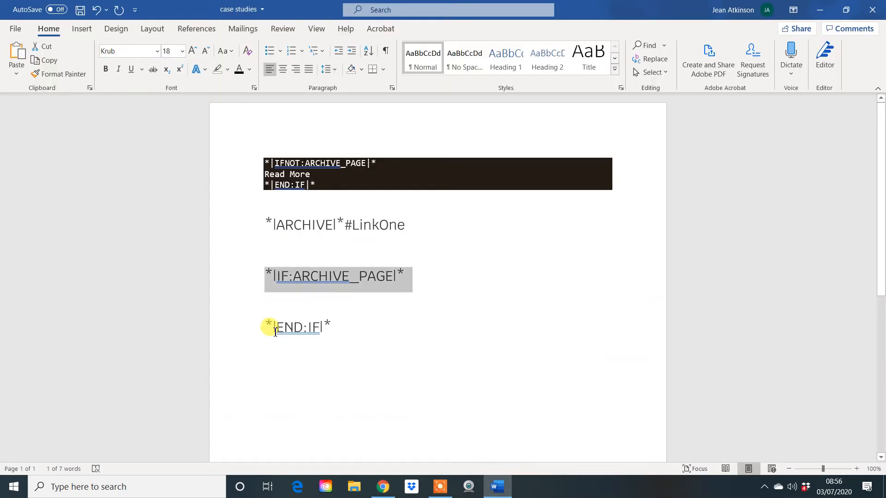
left_click(235, 322)
key("ctrl+c")
left_click(383, 487)
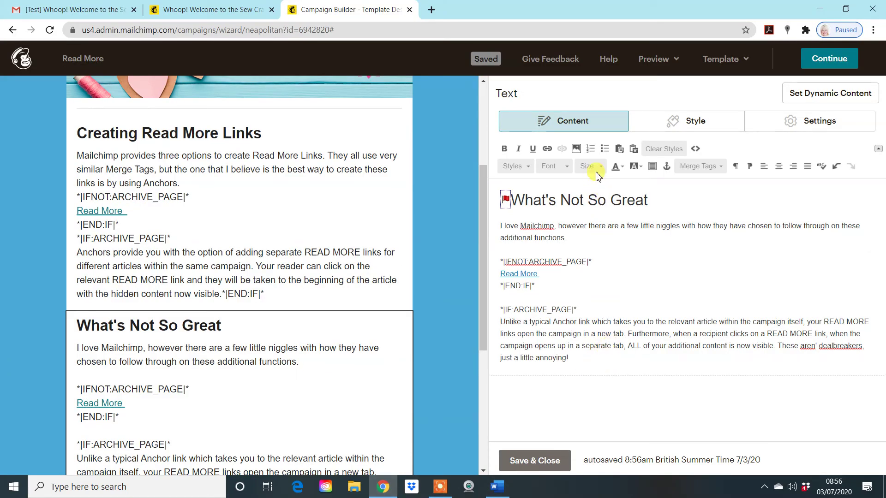
left_click(619, 149)
key("ctrl+v")
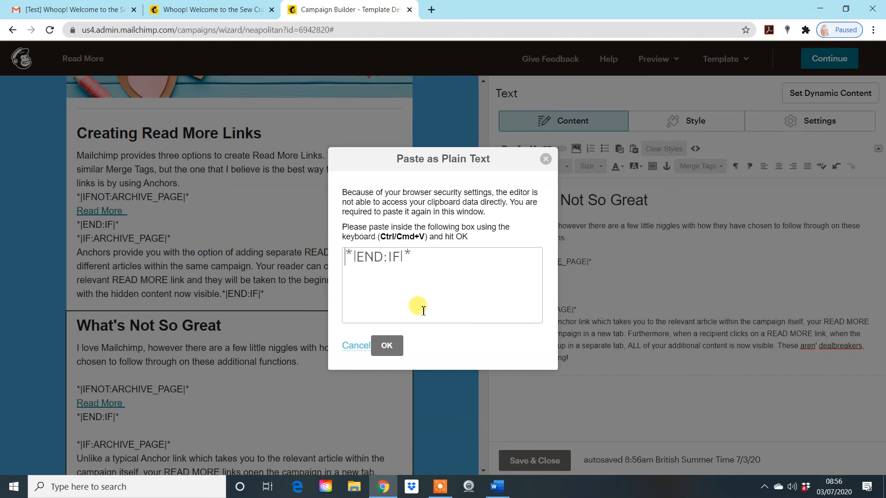
left_click(386, 345)
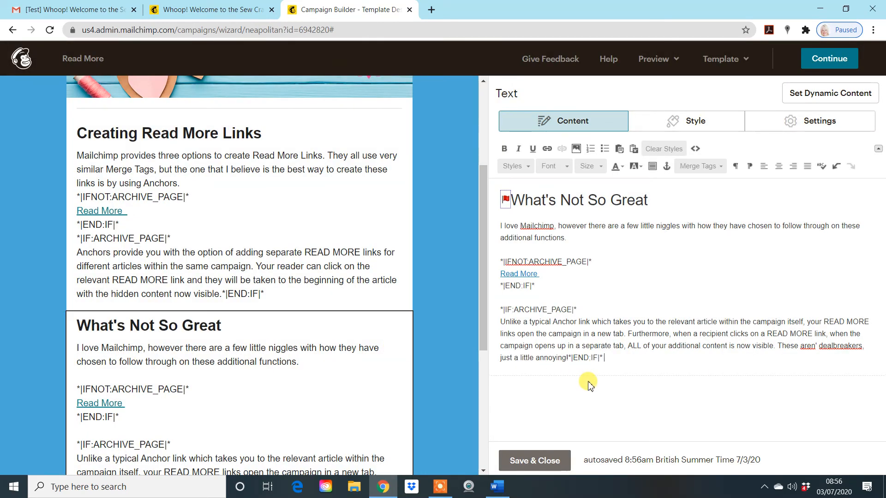
- Remove the blank lines around the tags, then save and close the text block
key("BackSpace")
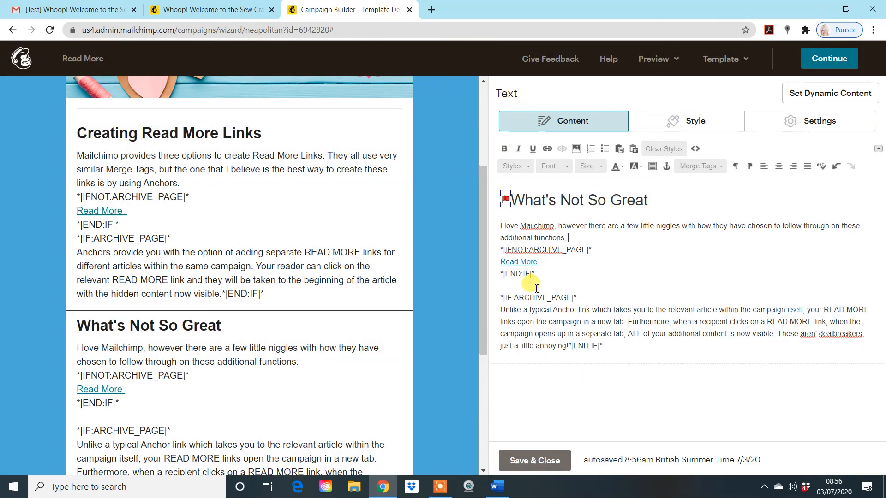
key("BackSpace")
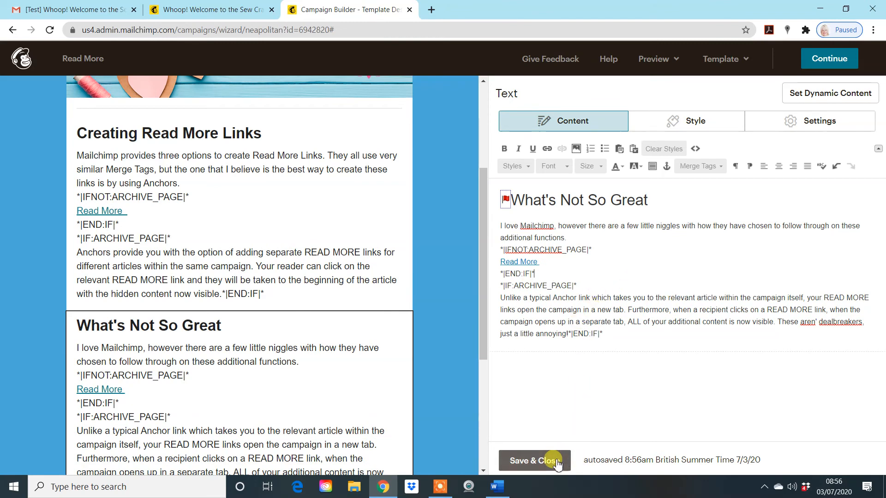
left_click(557, 465)
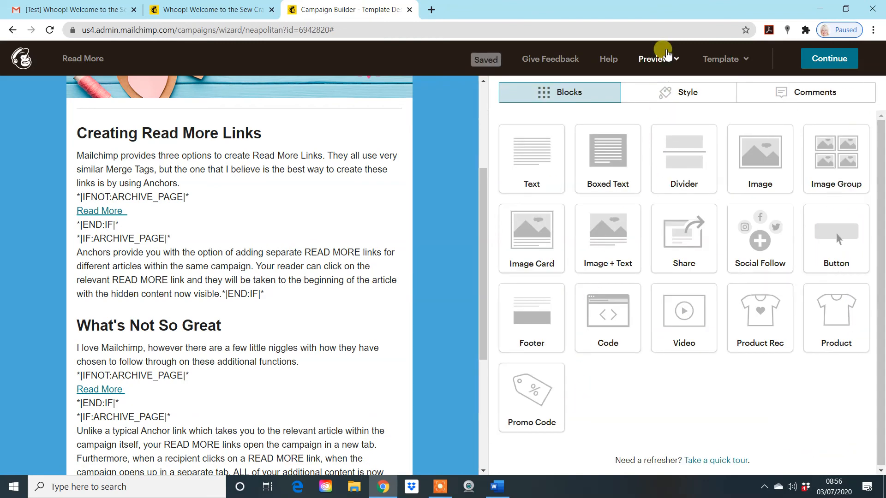
left_click(656, 59)
left_click(605, 90)
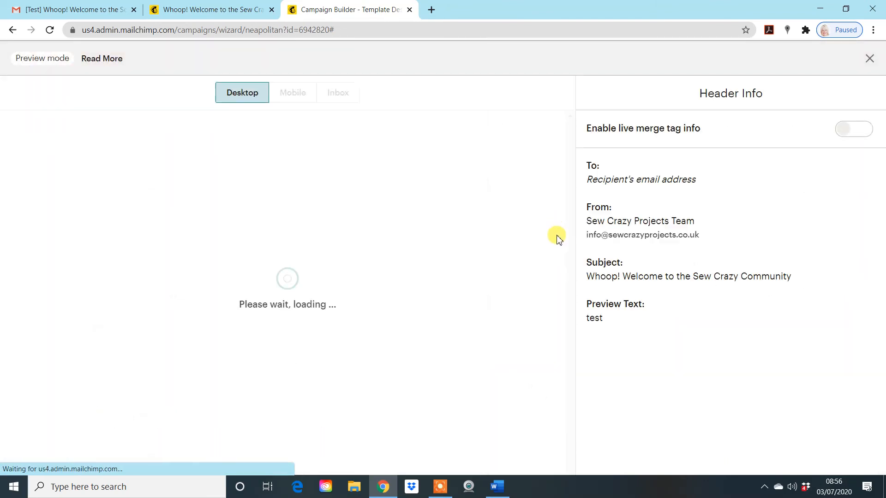
scroll(485, 264, "down", 4)
scroll(457, 271, "down", 3)
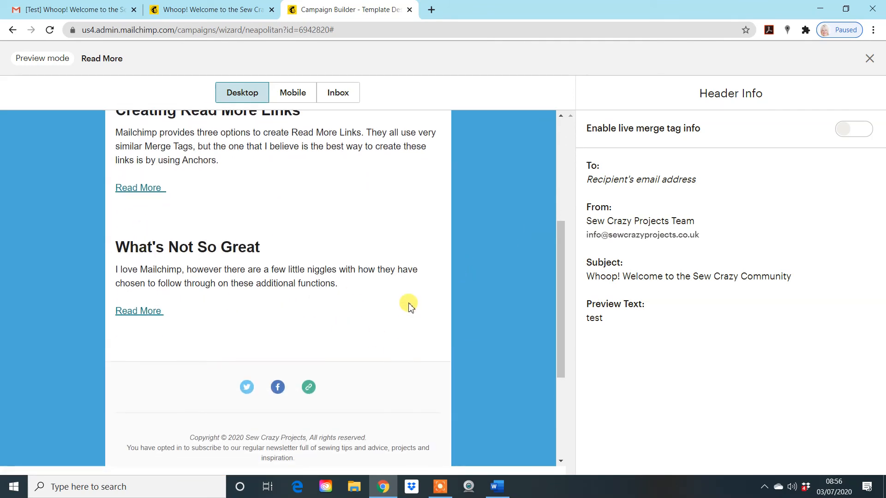
left_click(158, 311)
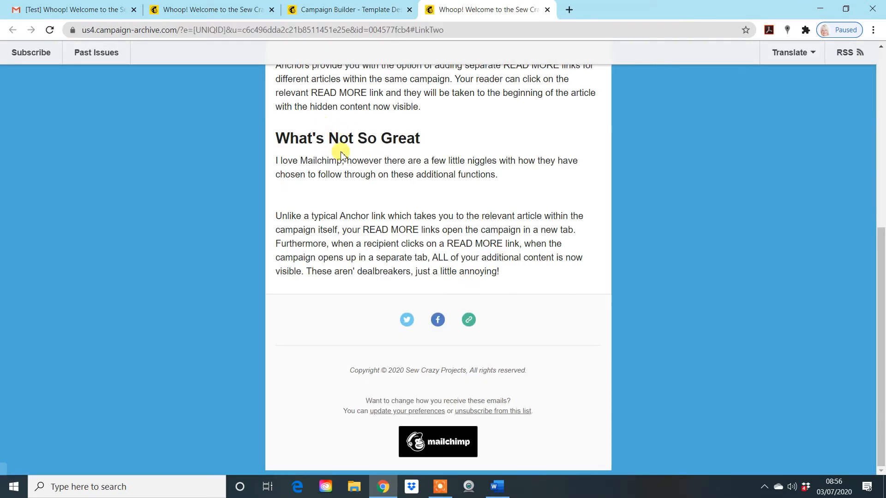
scroll(423, 174, "up", 3)
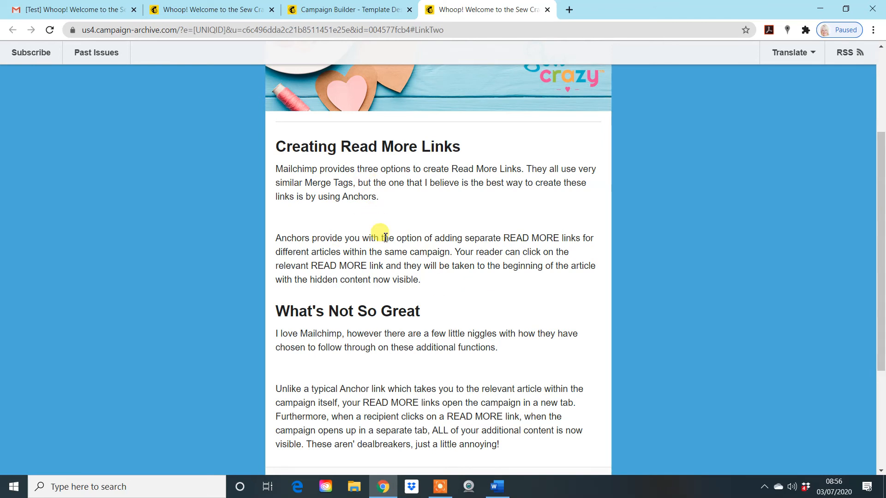
scroll(416, 380, "down", 2)
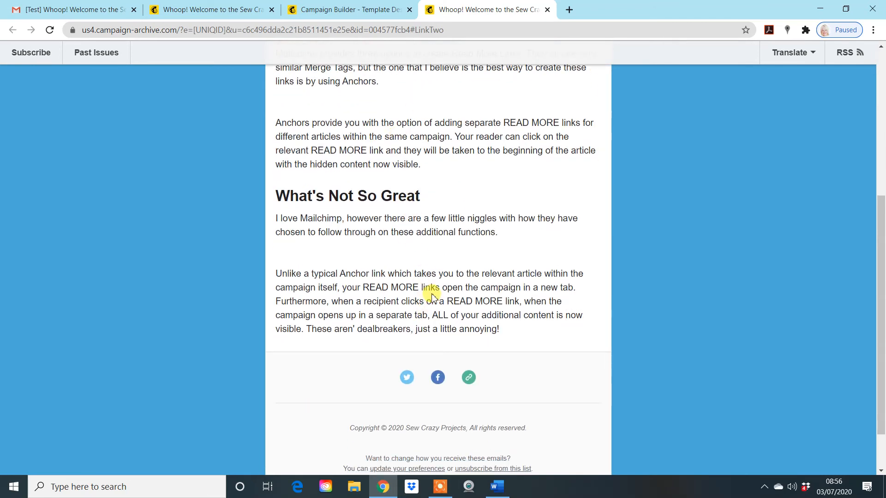
scroll(431, 311, "up", 2)
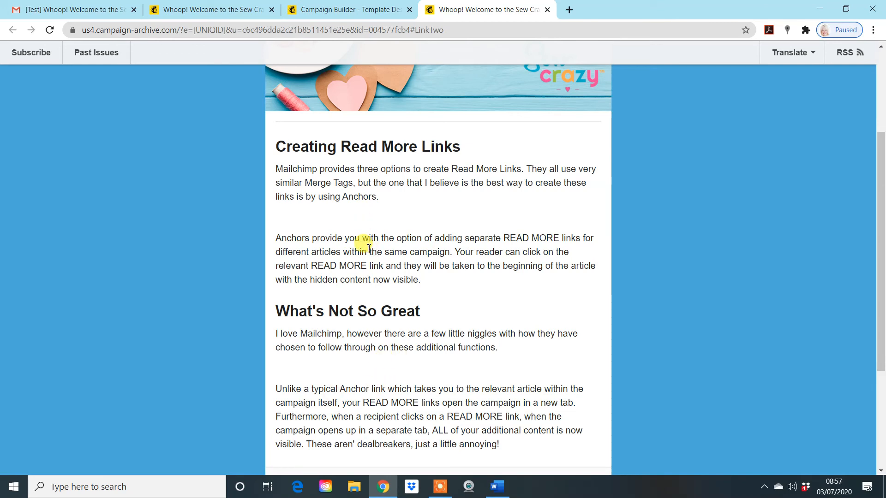
scroll(367, 246, "down", 1)
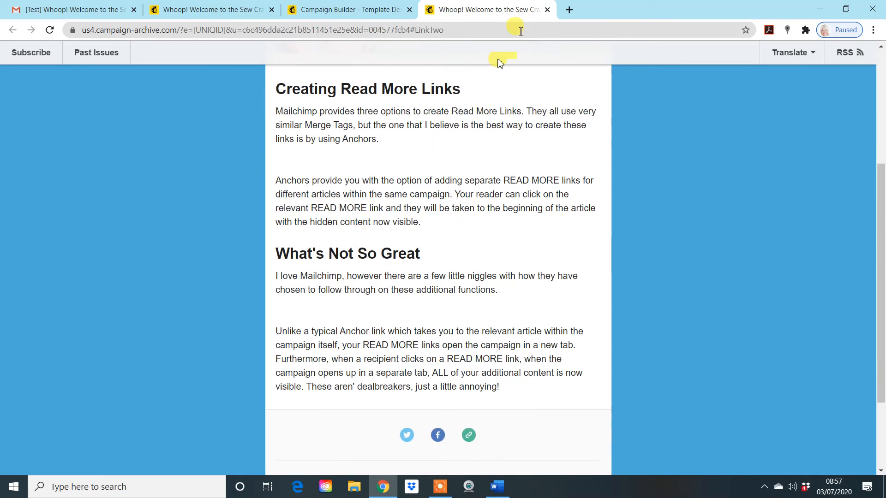
left_click(550, 10)
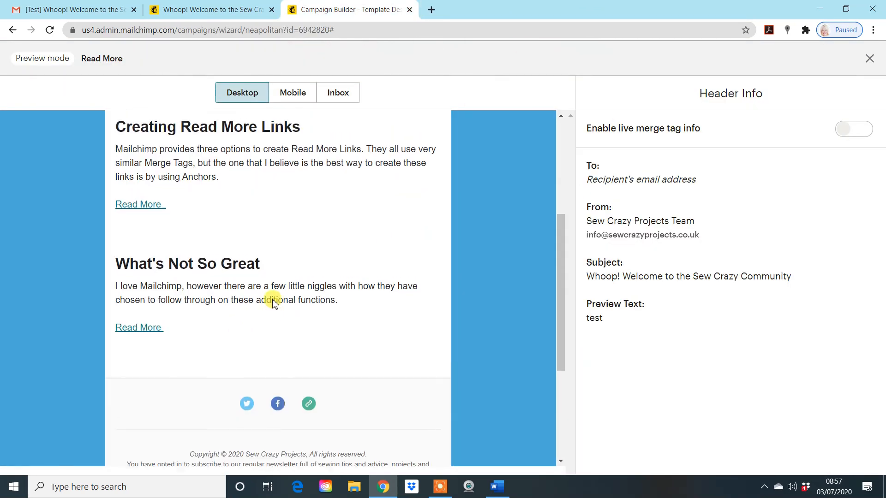
scroll(271, 298, "up", 2)
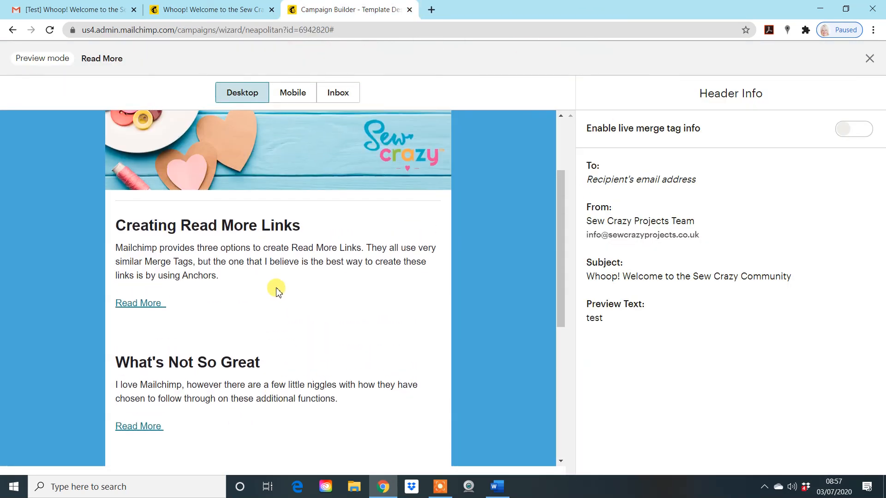
left_click(868, 59)
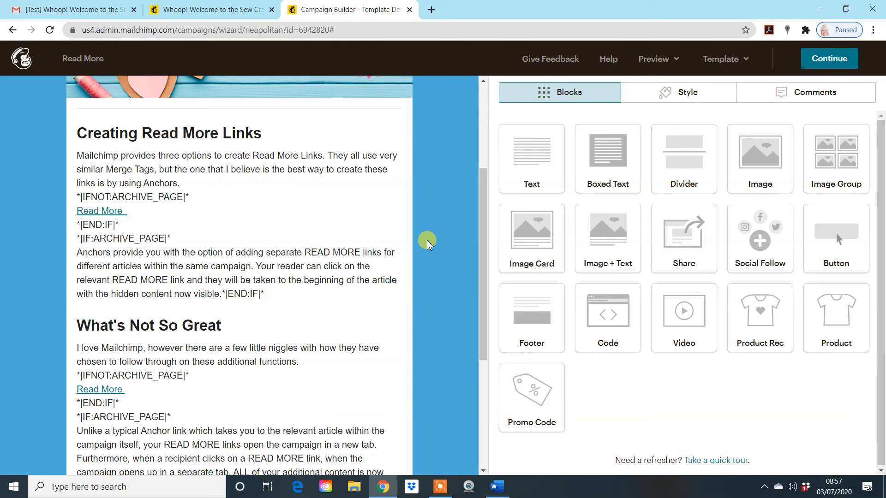
mouse_move(239, 214)
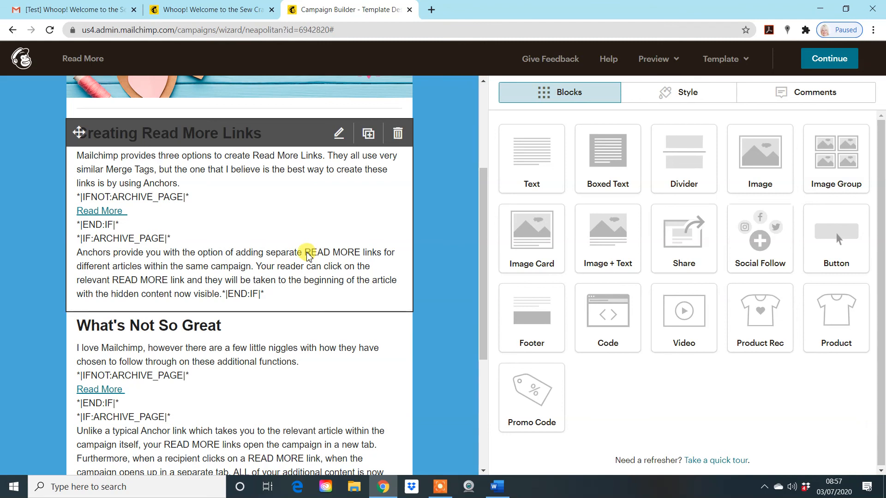
scroll(271, 342, "down", 5)
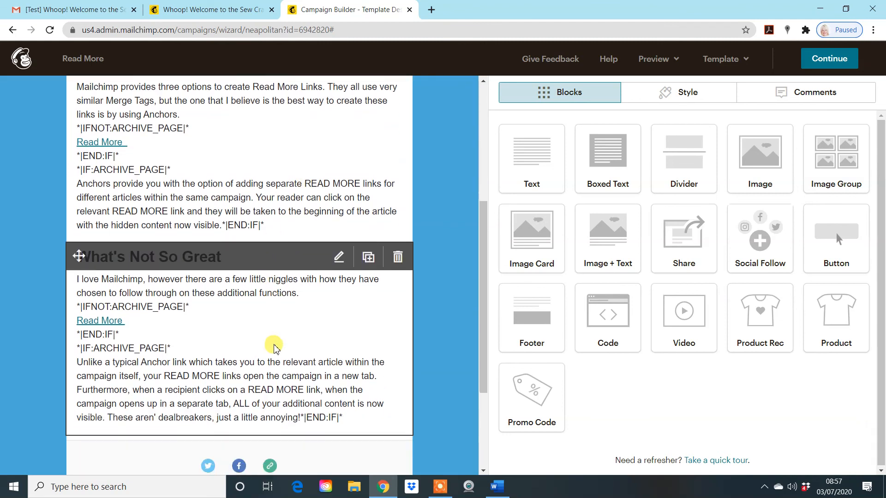
scroll(271, 343, "down", 3)
scroll(326, 290, "up", 5)
scroll(334, 292, "up", 6)
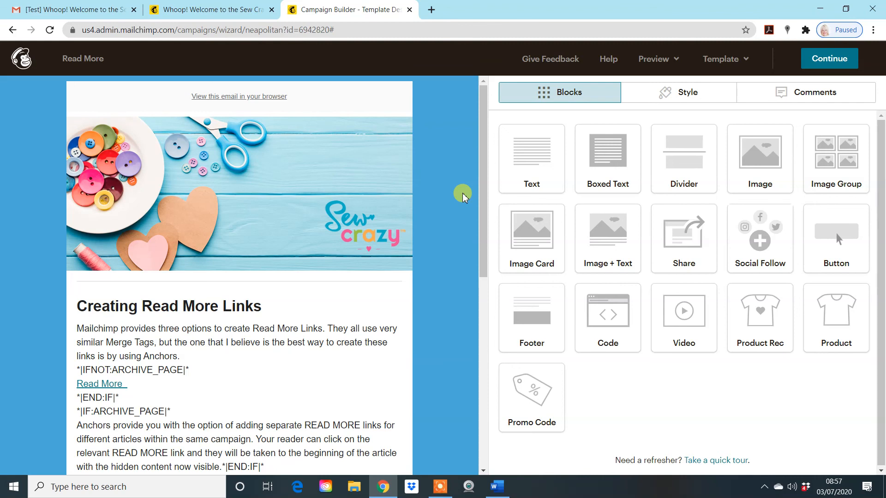
scroll(462, 201, "down", 1)
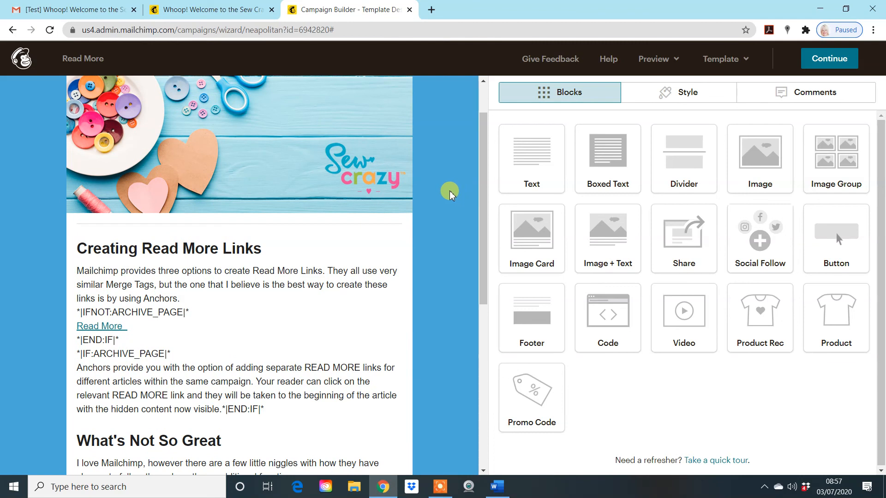
scroll(449, 193, "down", 1)
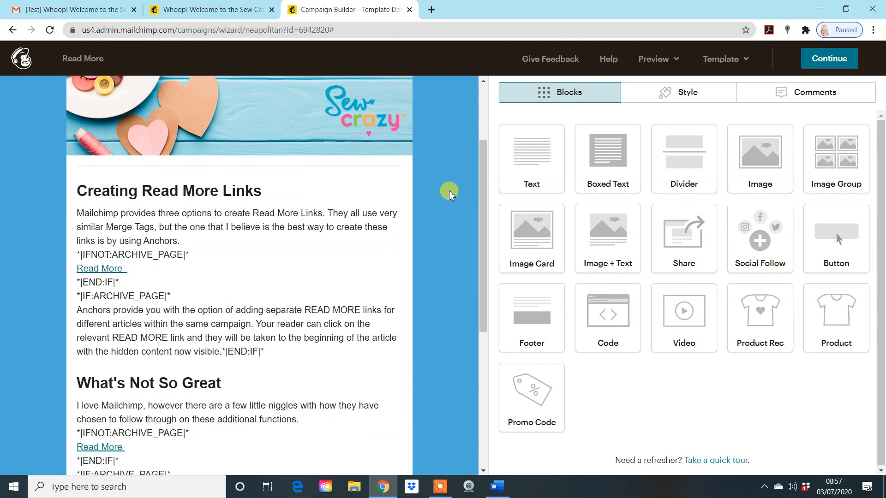
scroll(452, 198, "down", 1)
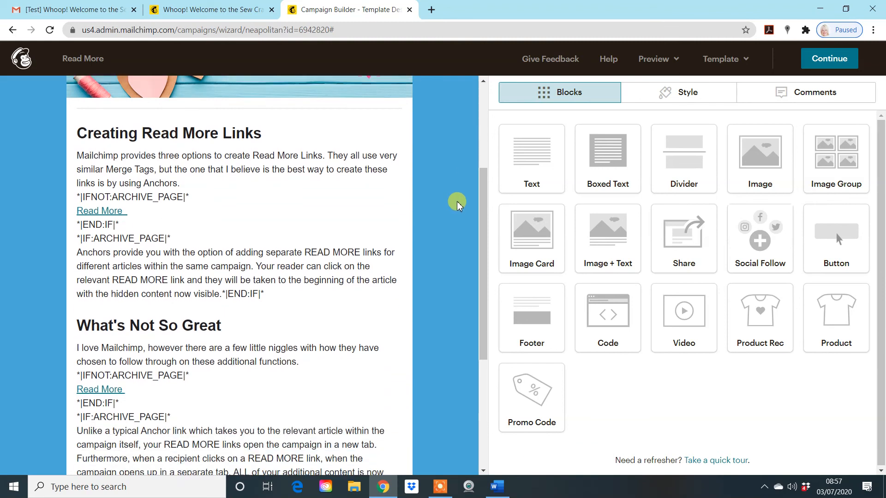